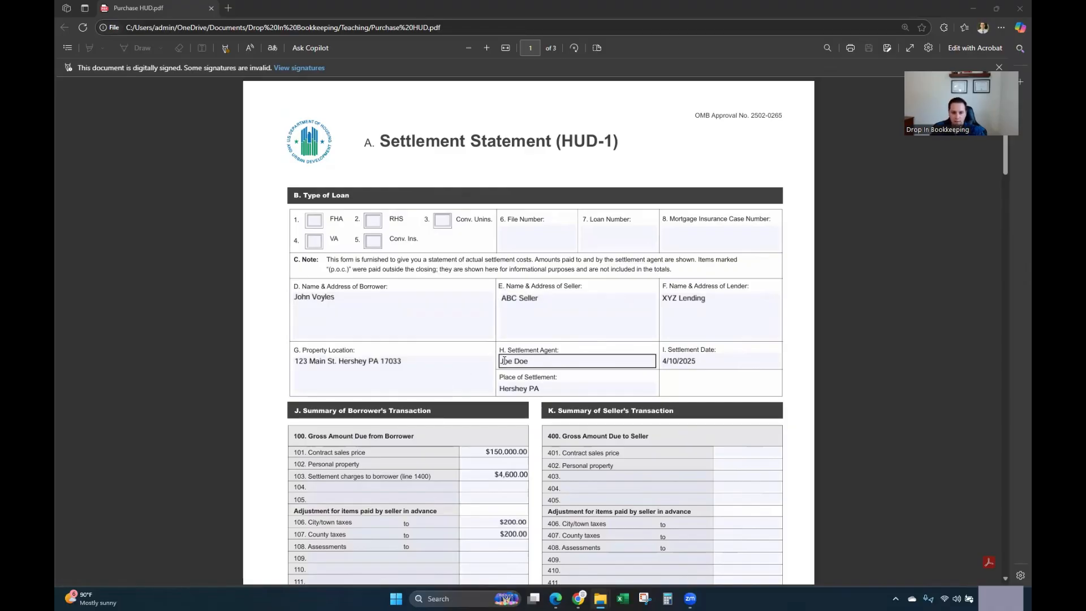
Step: Switch from the HUD-1 PDF to QuickBooks in Chrome and start a new Journal Entry from the gear menu
scroll(514, 343, "down", 3)
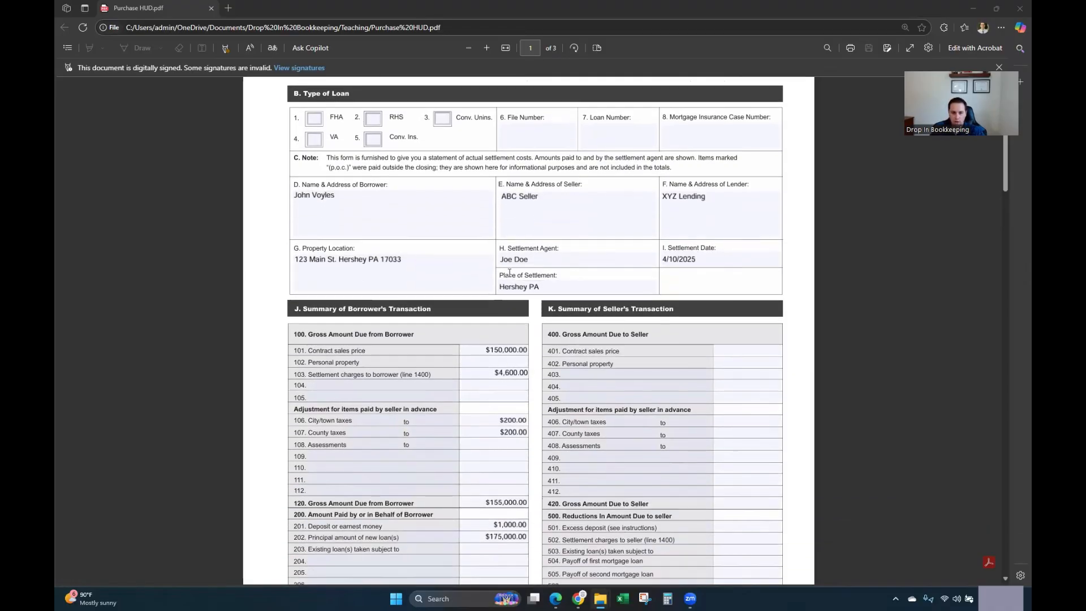
scroll(549, 330, "down", 2)
scroll(560, 243, "up", 3)
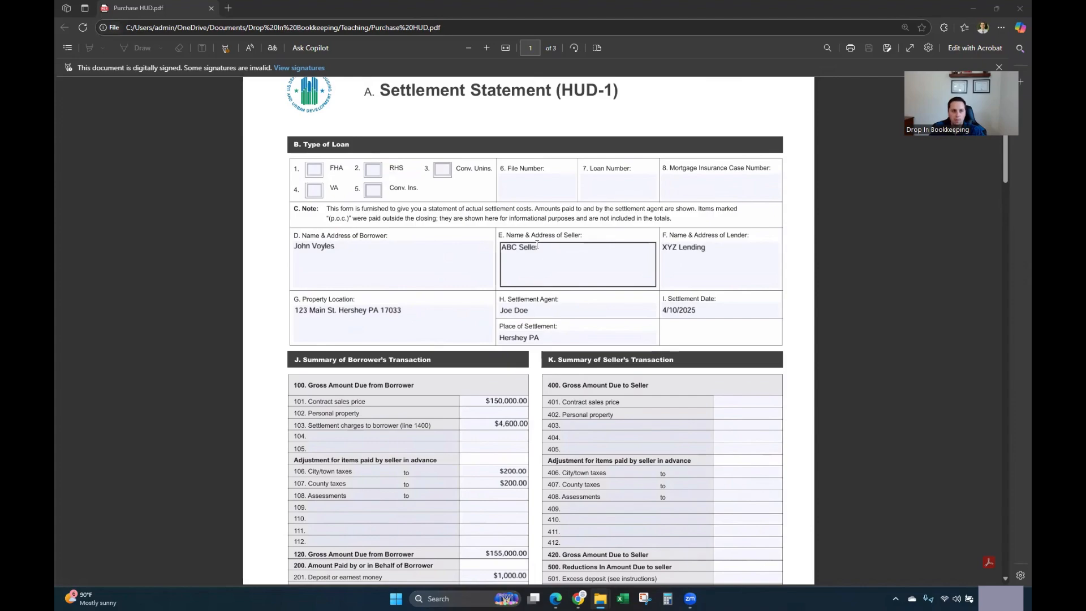
key("alt+Tab")
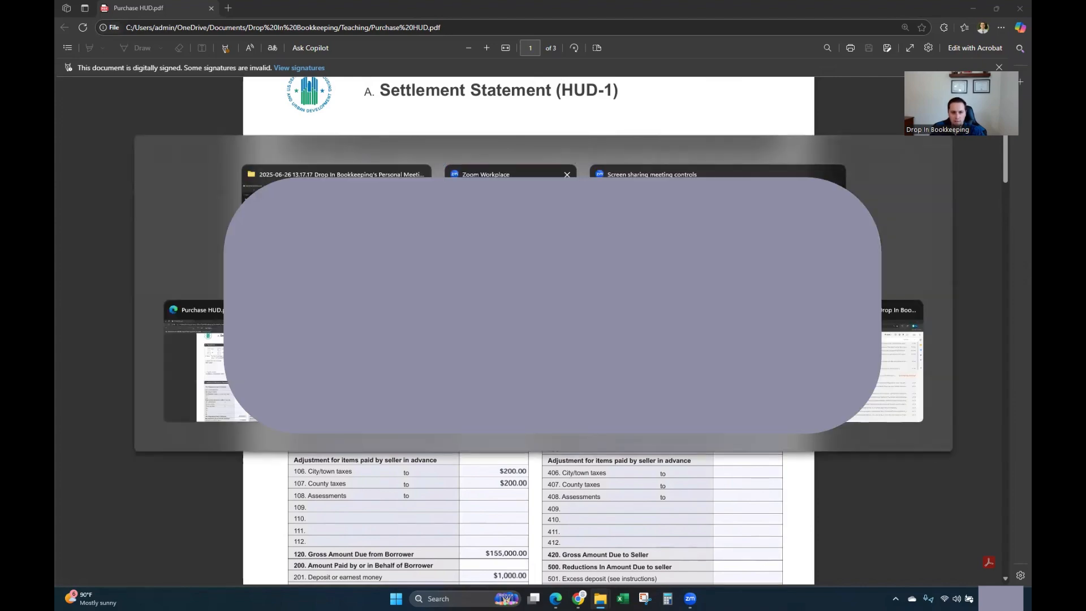
key("alt+Tab")
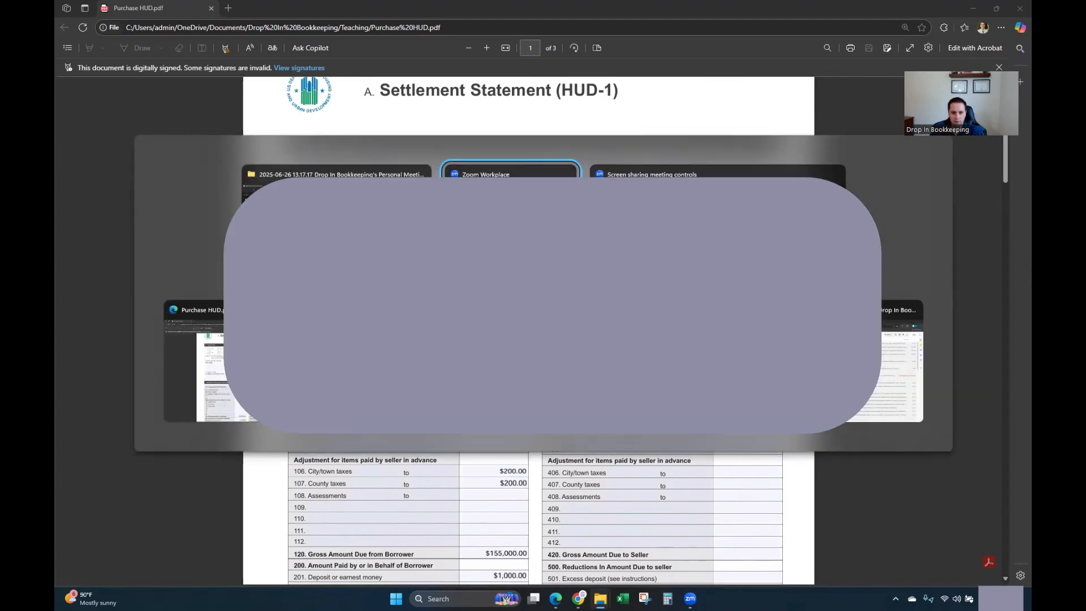
key("alt+Tab")
left_click(136, 12)
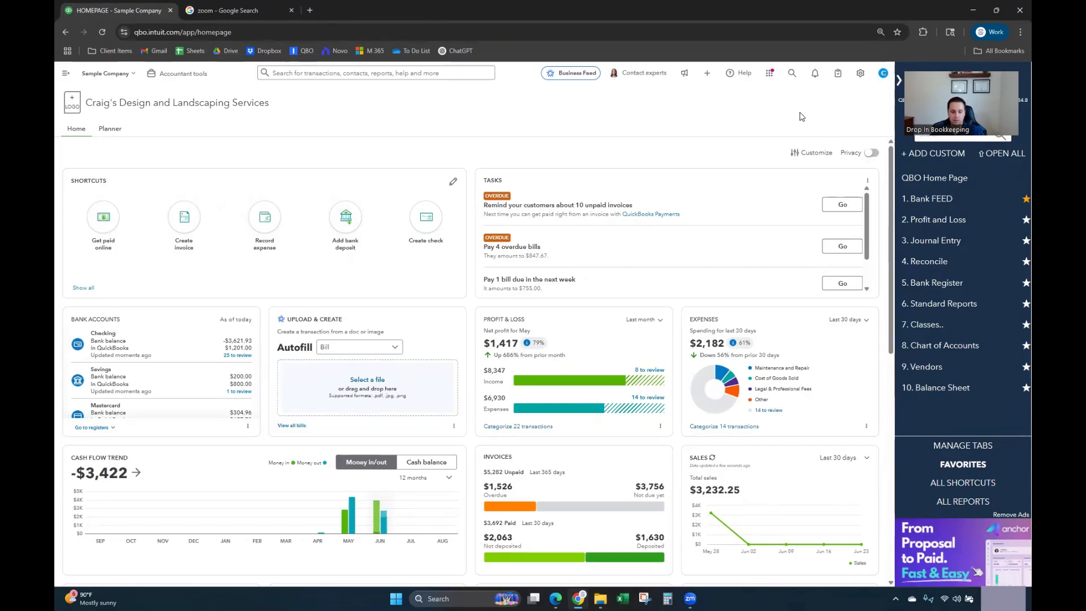
left_click(861, 75)
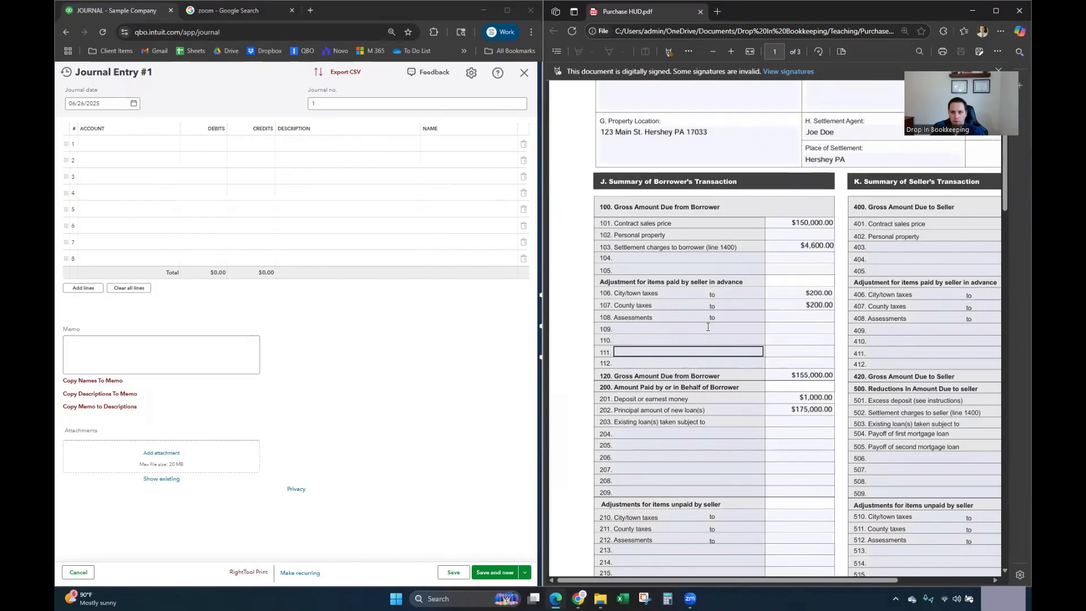
scroll(775, 317, "up", 2)
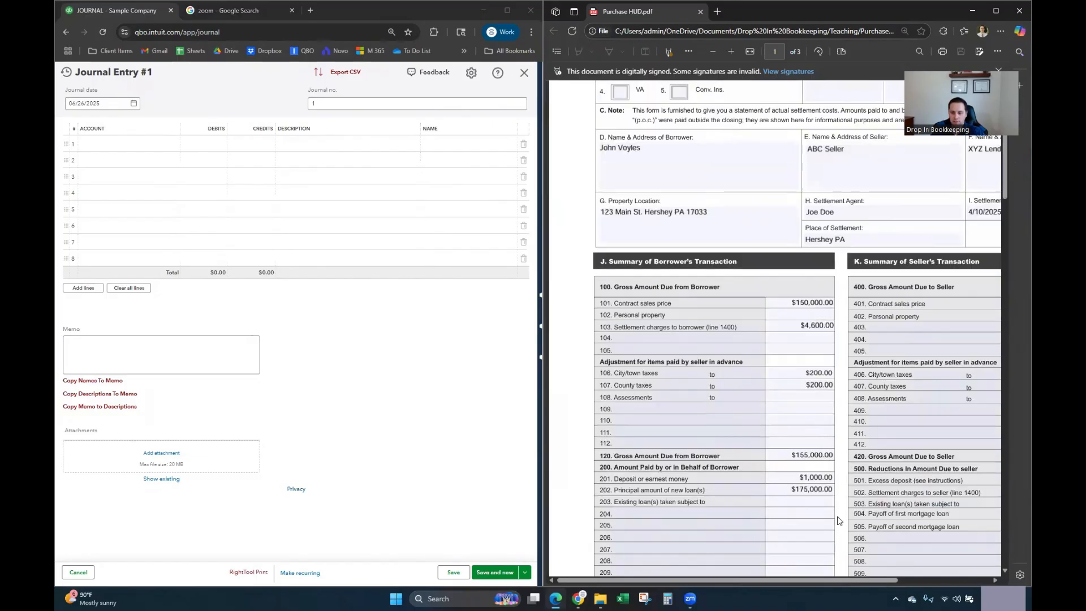
Step: Set the journal date to 04/10/2025 and the journal number to '123 Main - Purch'
scroll(794, 586, "right", 2)
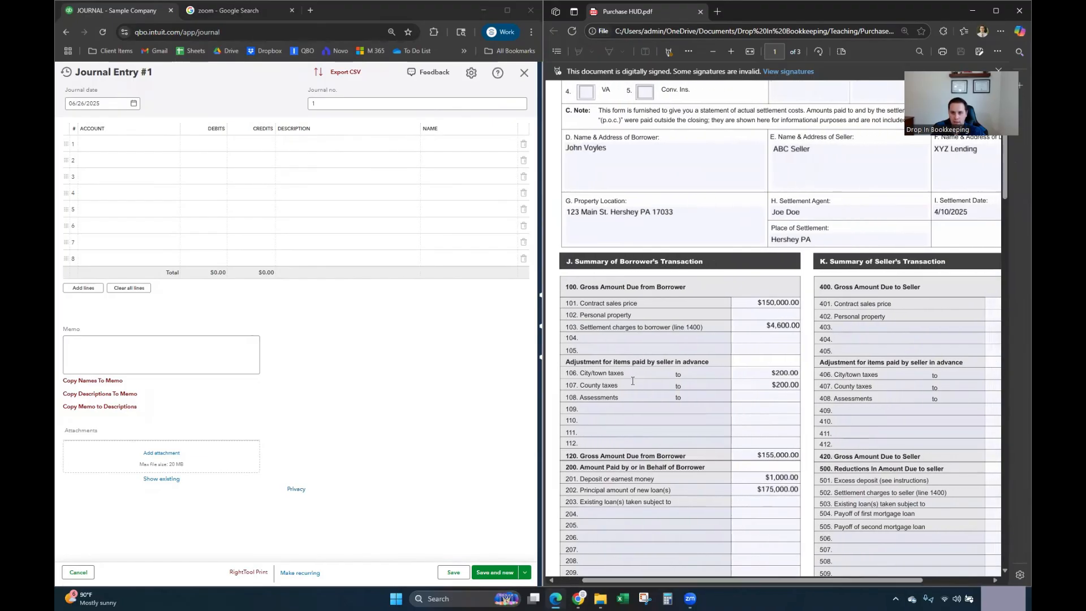
left_click(94, 102)
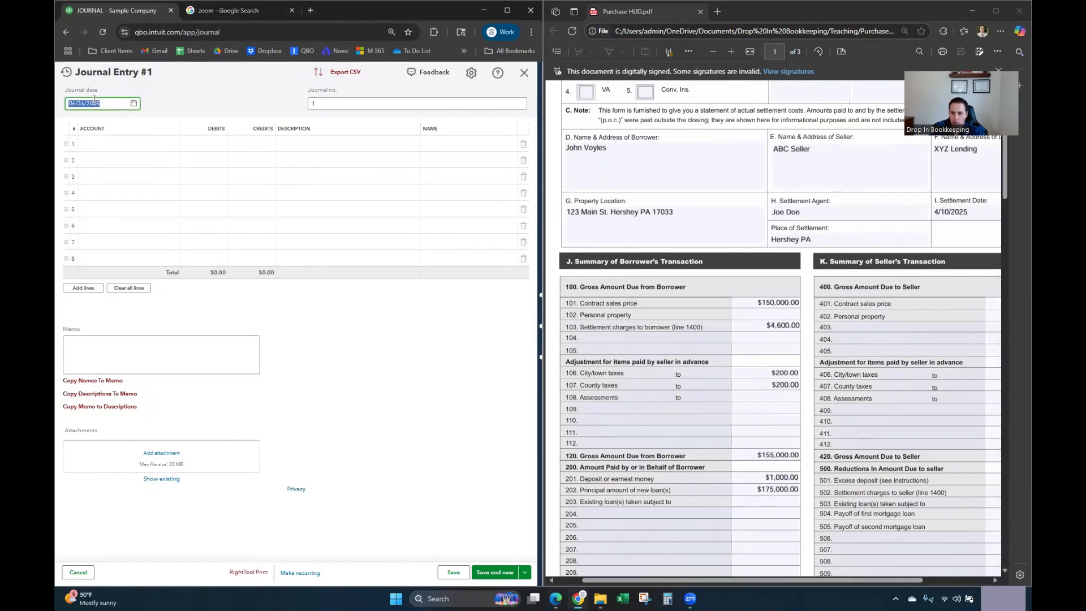
type("4/10/")
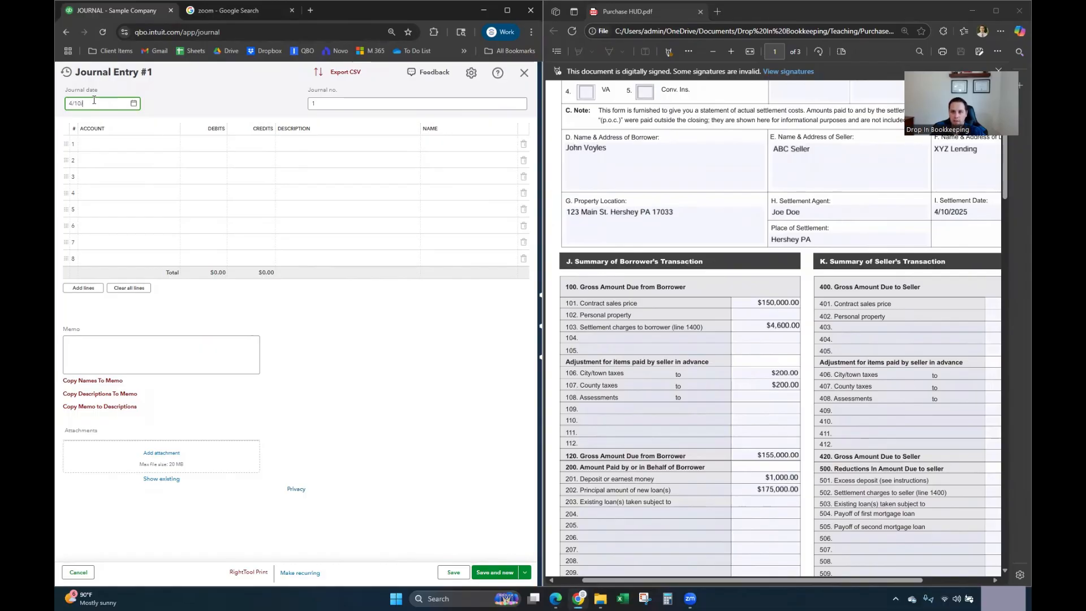
type("2025")
left_click(333, 104)
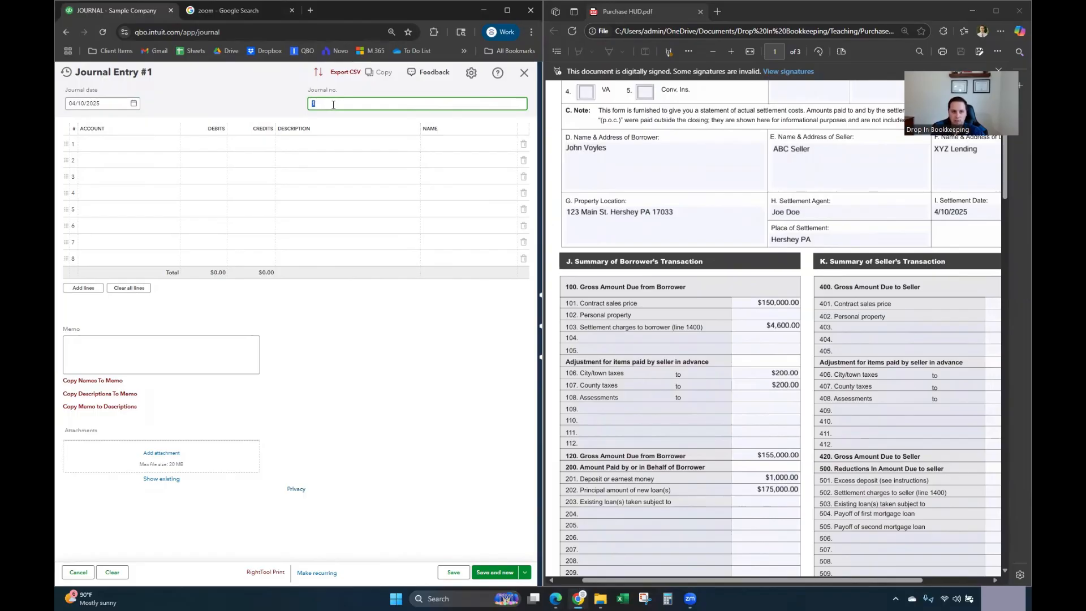
type("123 Main - Purch")
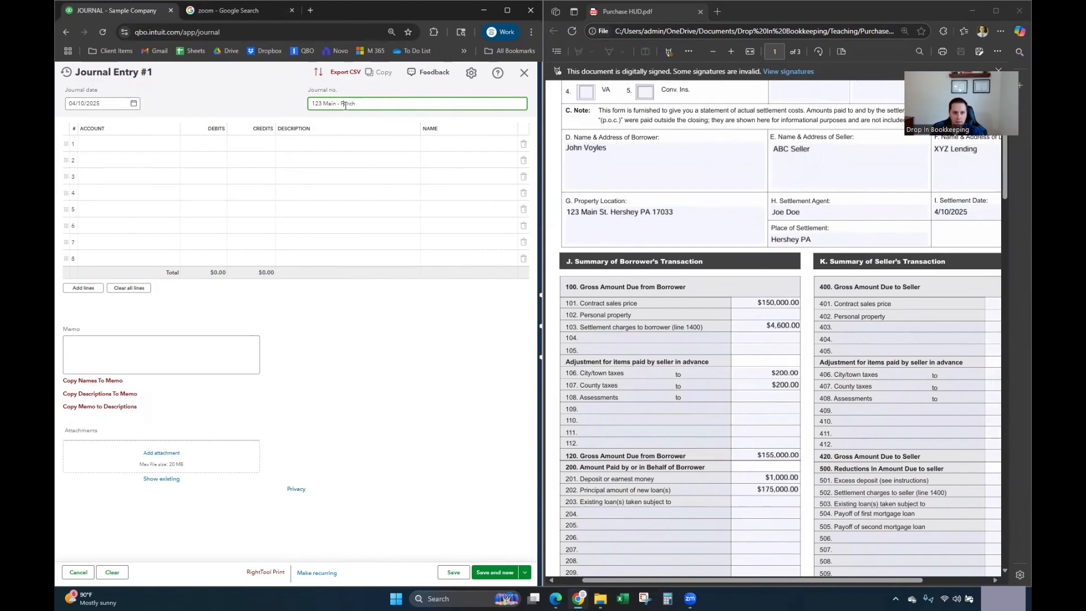
double_click(347, 105)
type("St")
Step: Check the property address on the statement and open line 1's account list
left_click(147, 144)
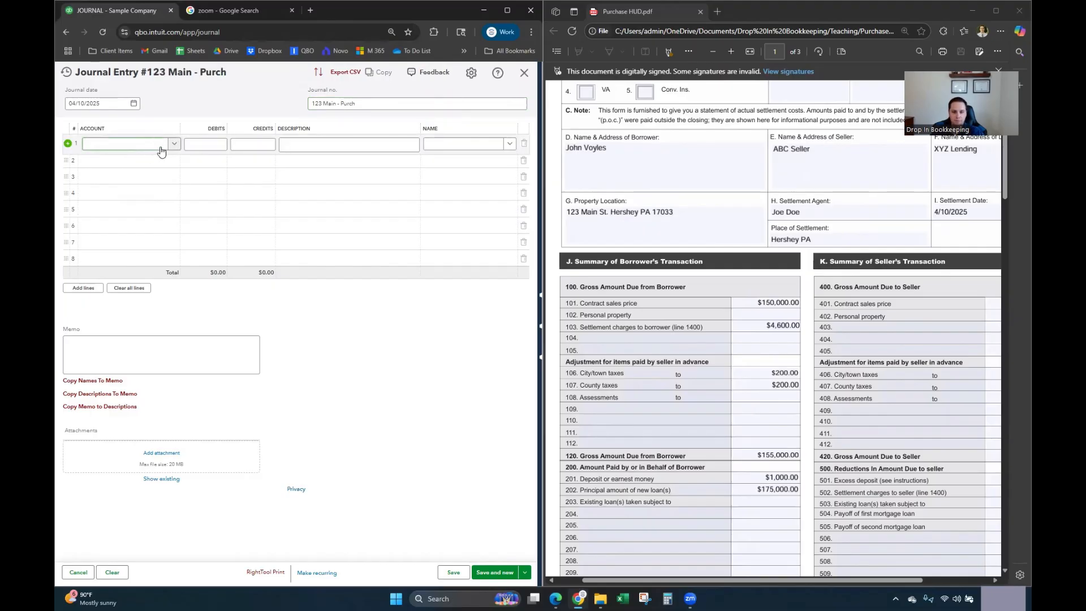
left_click(599, 211)
left_click(630, 200)
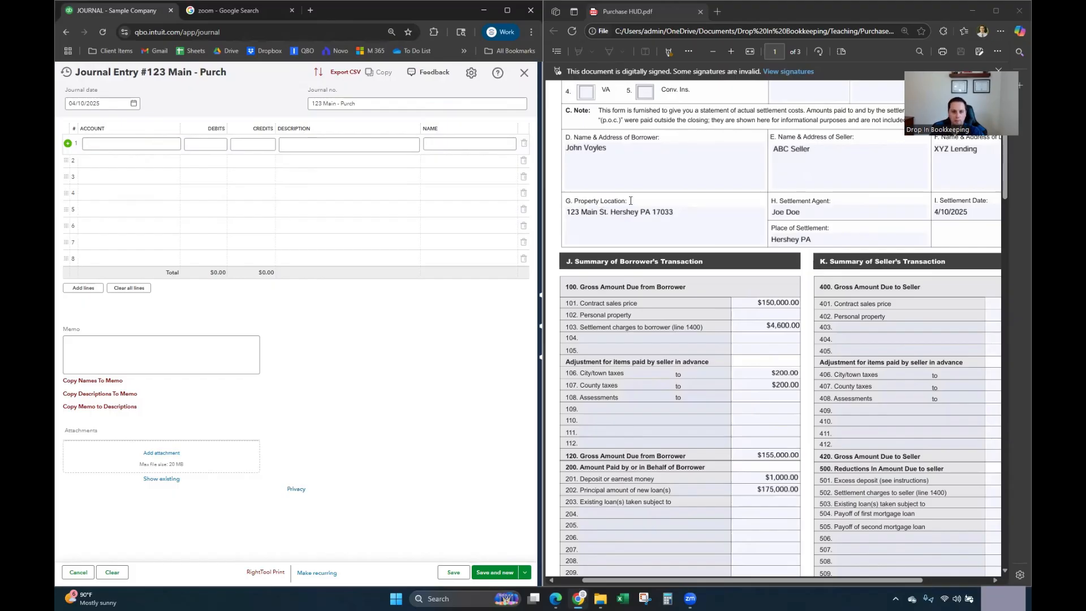
left_click(140, 145)
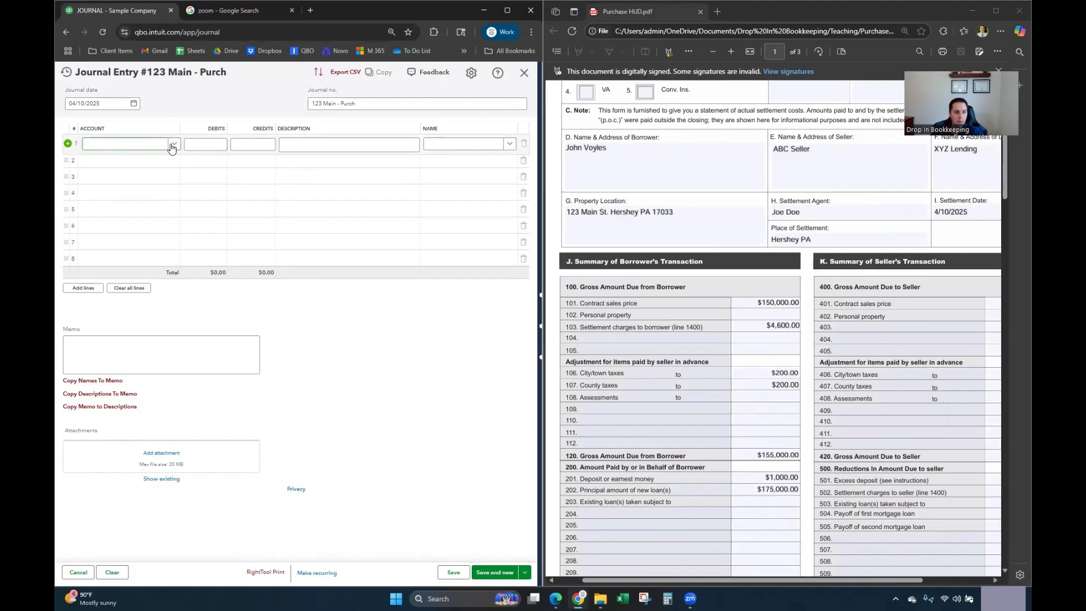
left_click(172, 145)
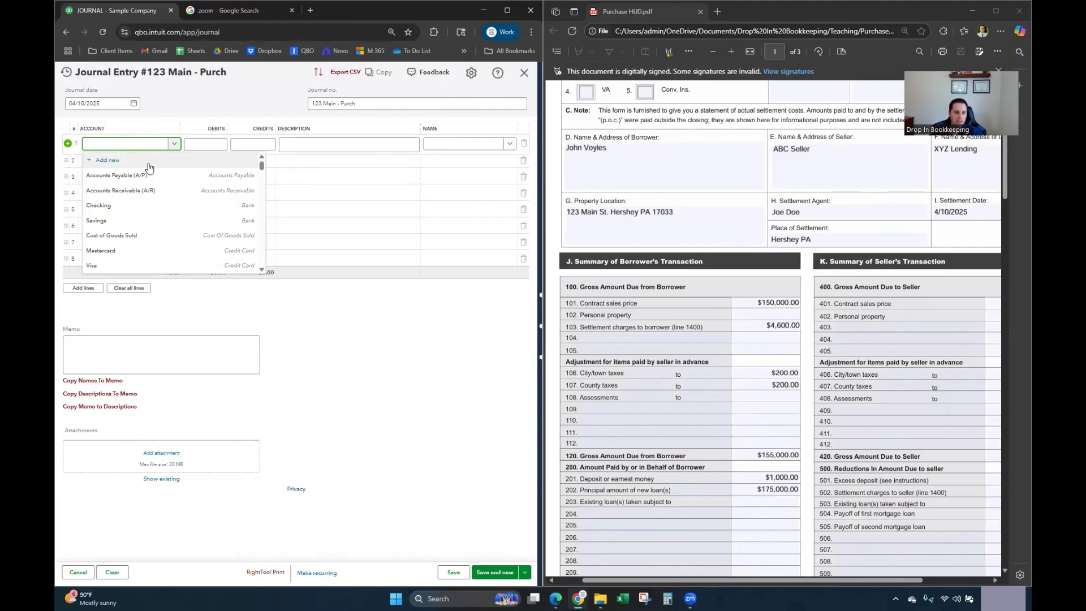
Step: Create account '123 Main St.' with type Fixed Assets and detail type Buildings, and save it
left_click(112, 162)
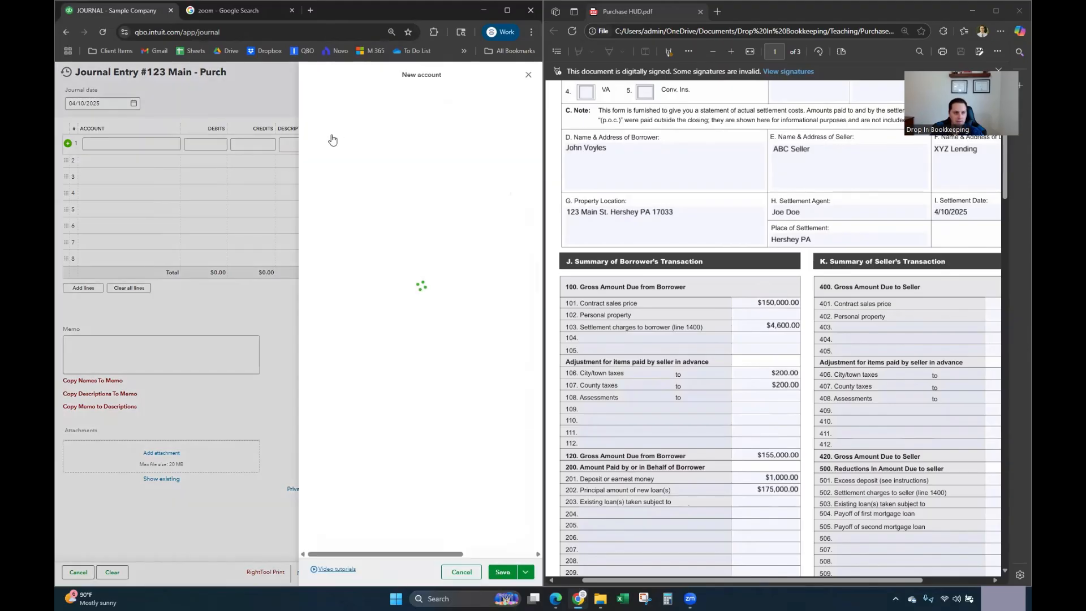
left_click(384, 108)
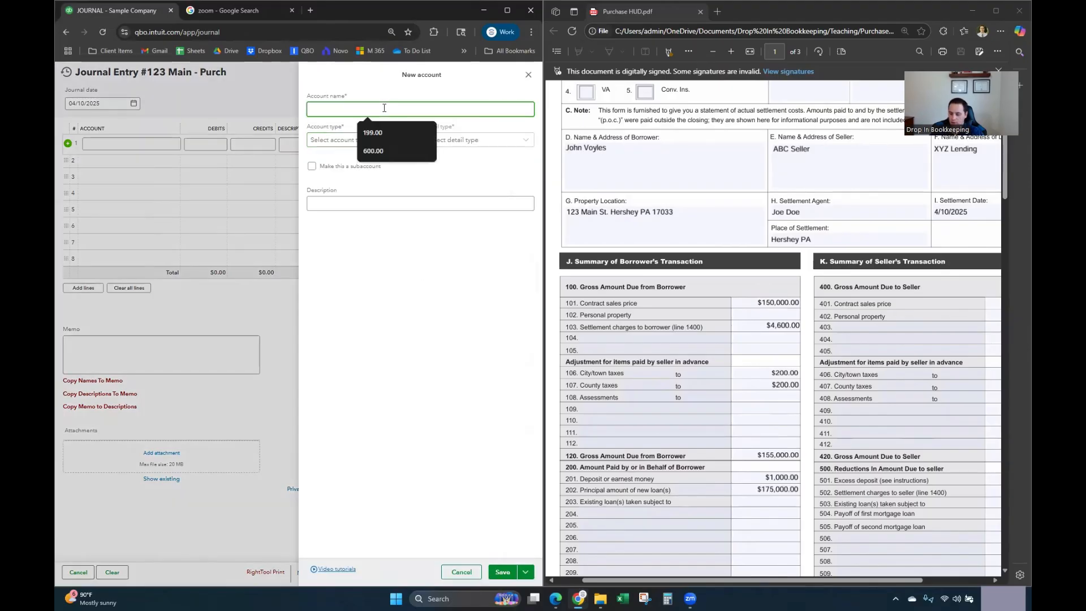
type("123 M")
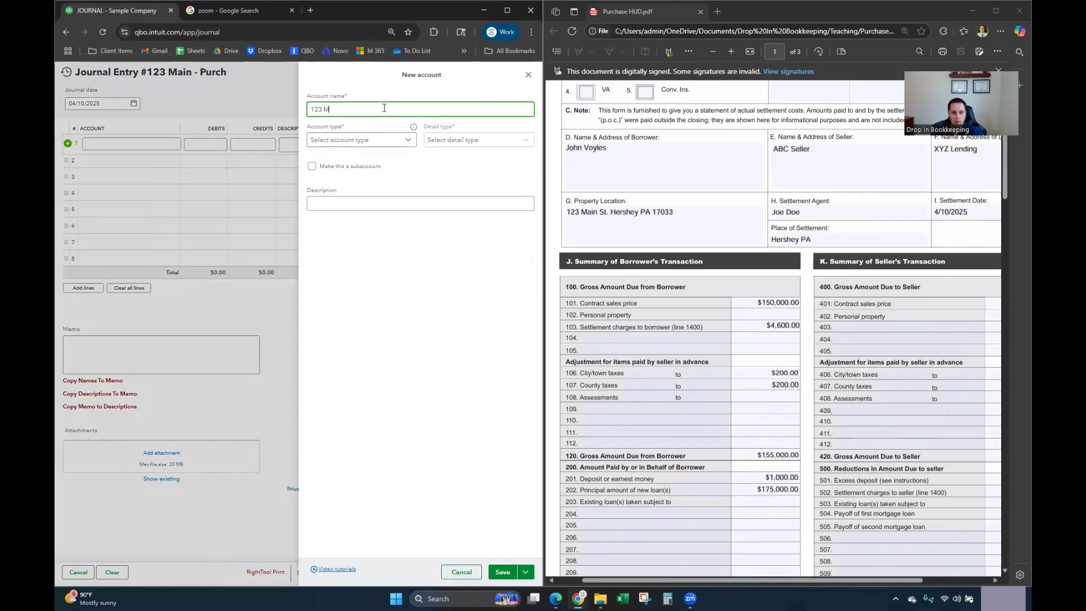
type("ain St.")
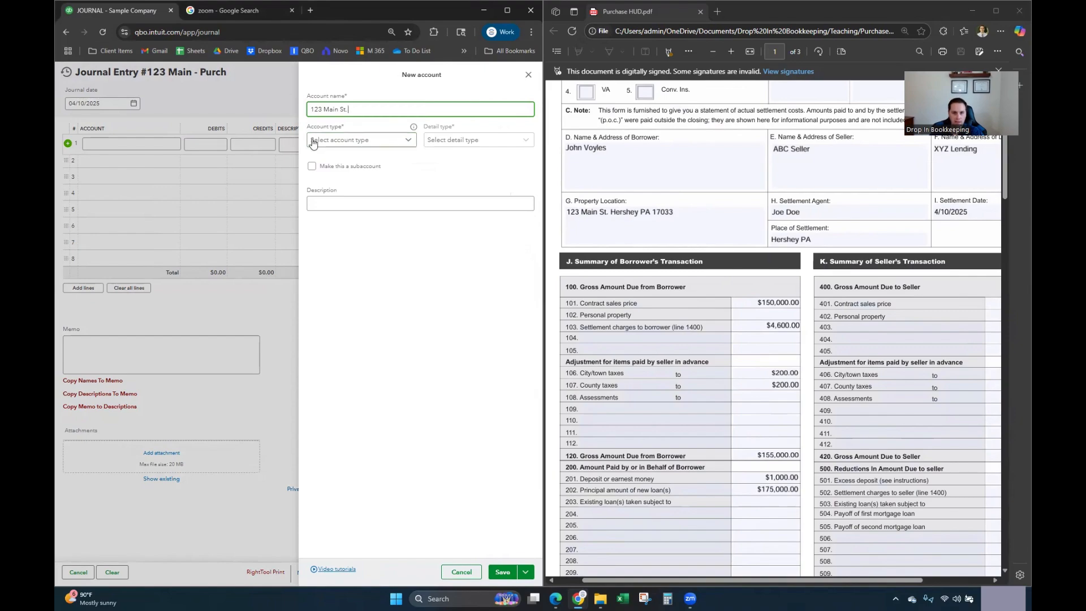
left_click(375, 144)
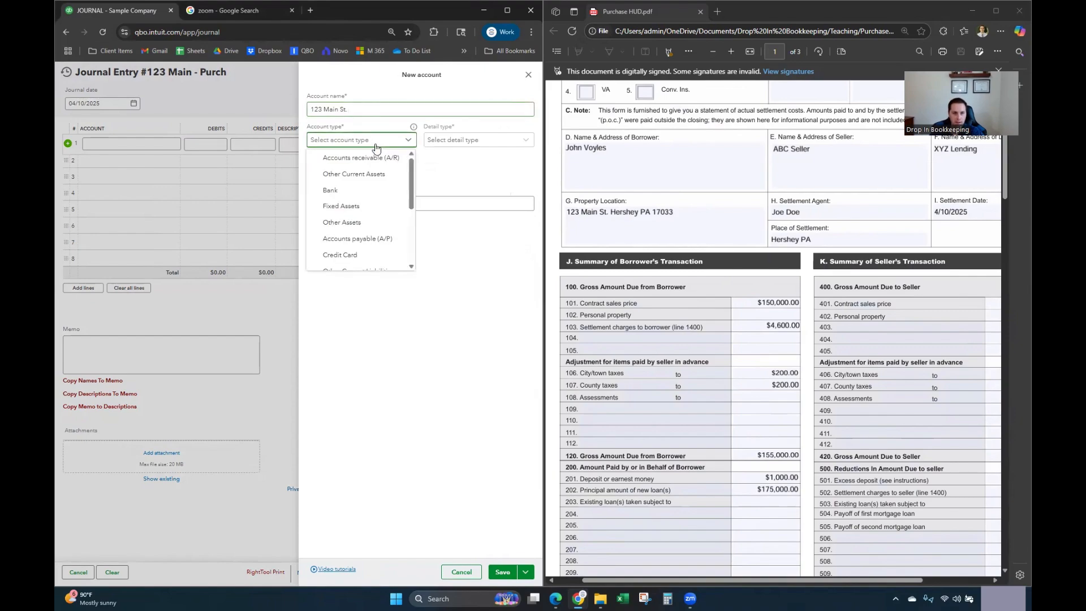
left_click(358, 208)
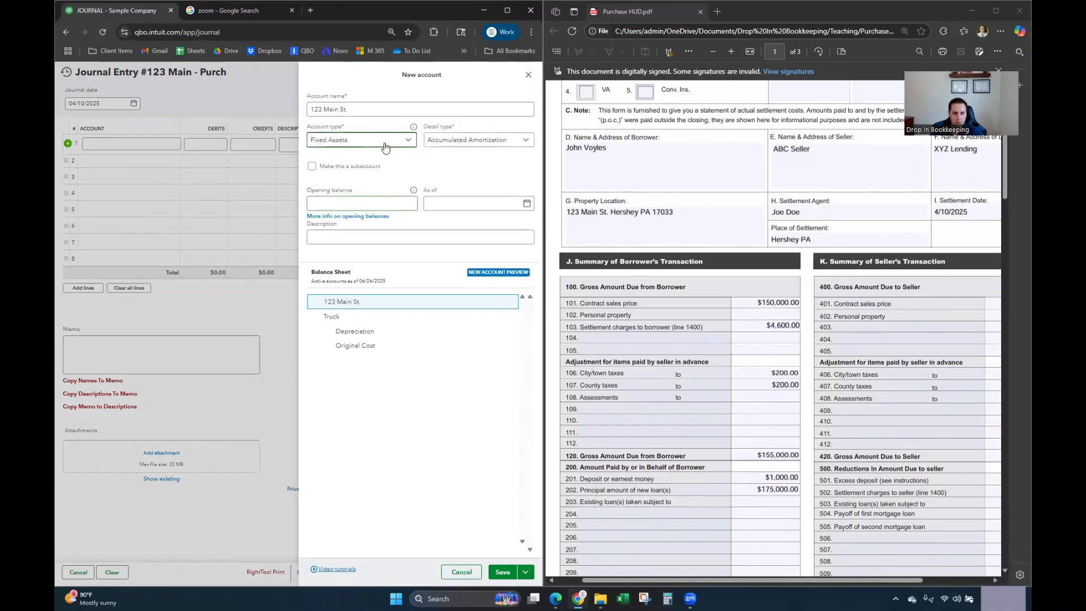
left_click(465, 141)
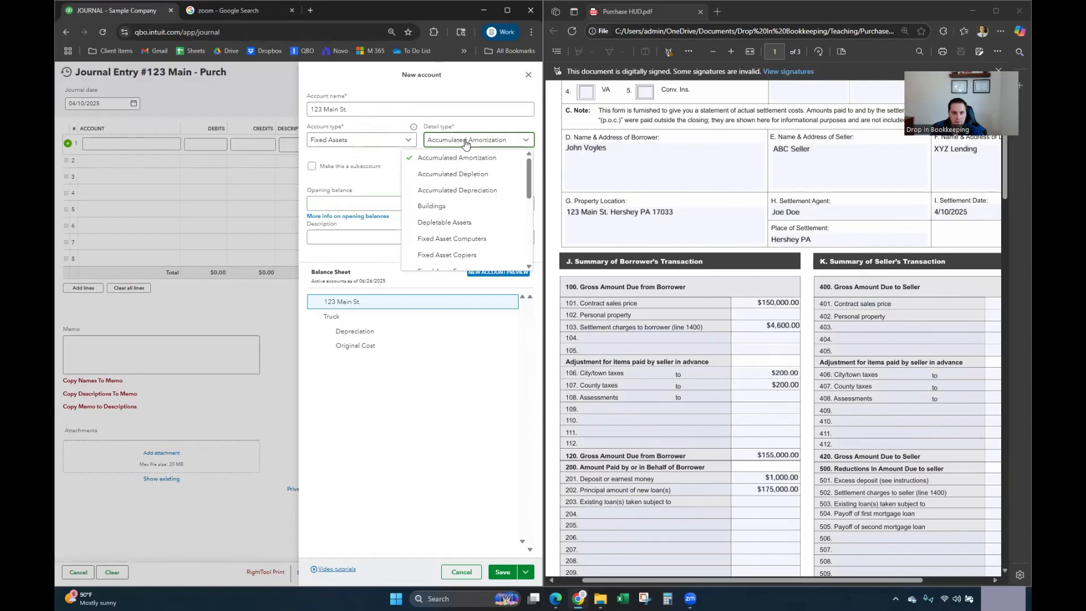
left_click(440, 208)
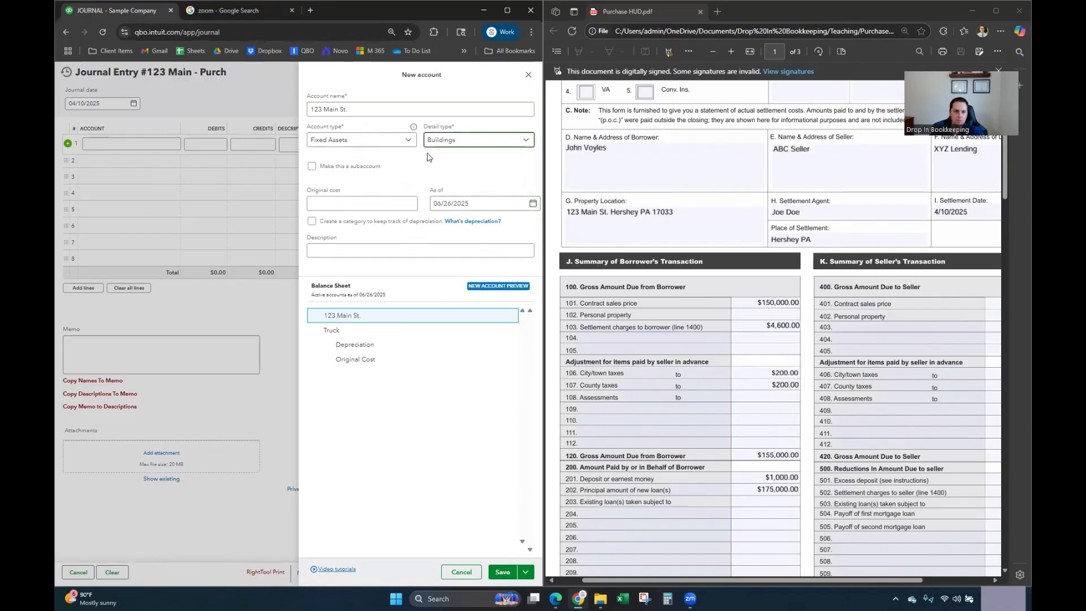
left_click(322, 113)
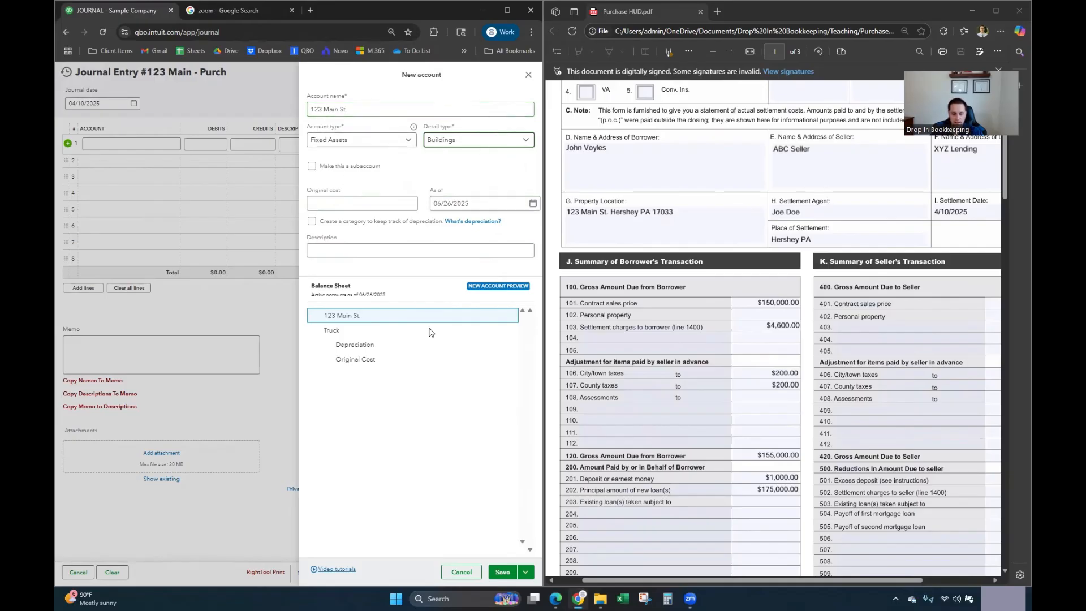
left_click(501, 577)
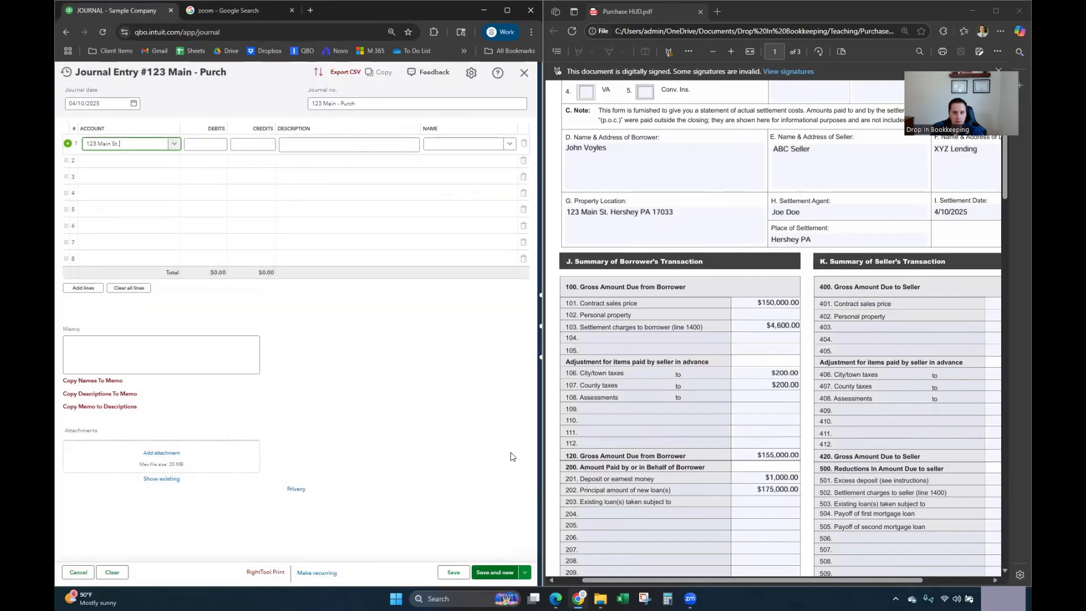
Step: Enter a $150,000 debit on line 1 described as 'Contract Sales Price'
left_click(214, 143)
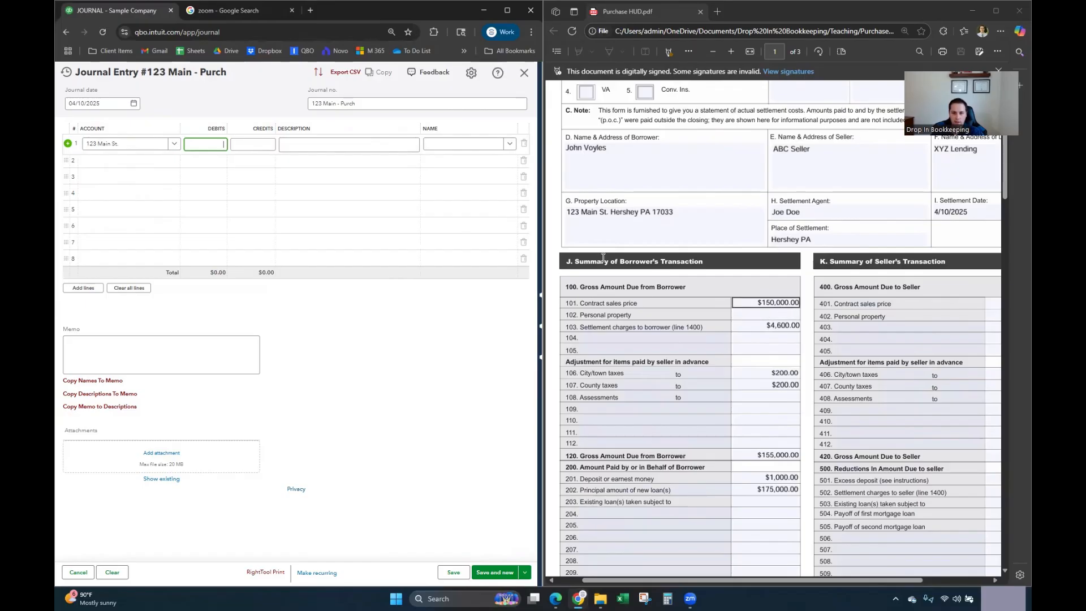
type("15")
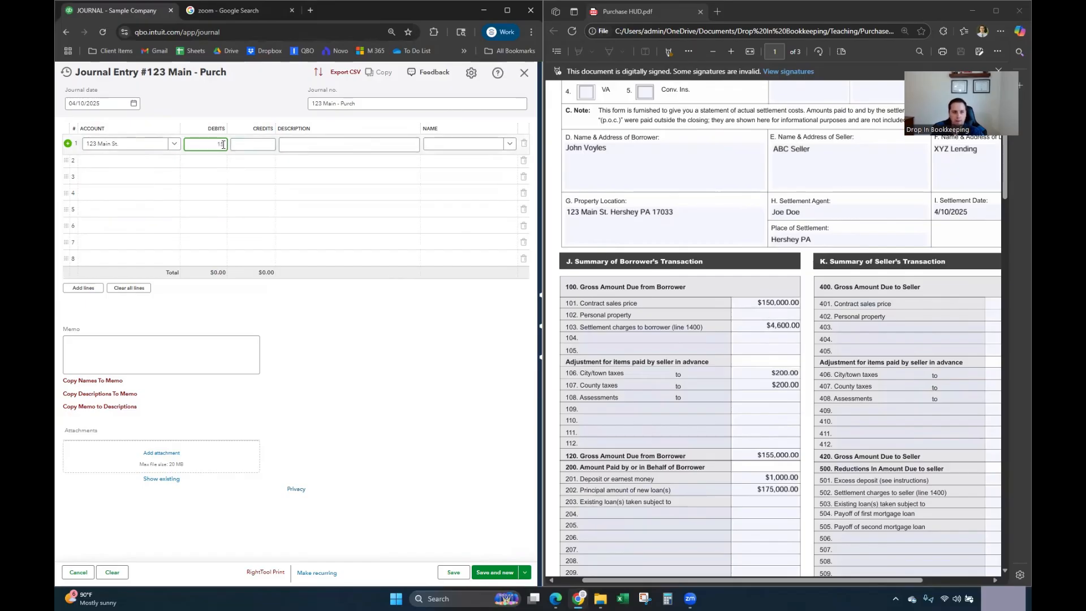
type("0,000")
key("Tab")
key("Tab")
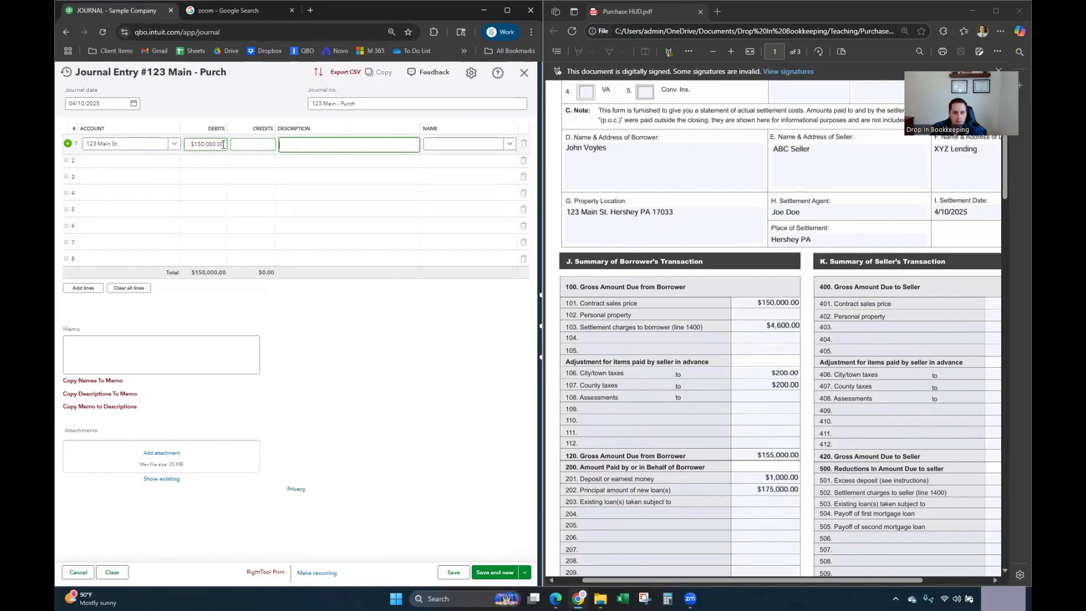
type("Contra")
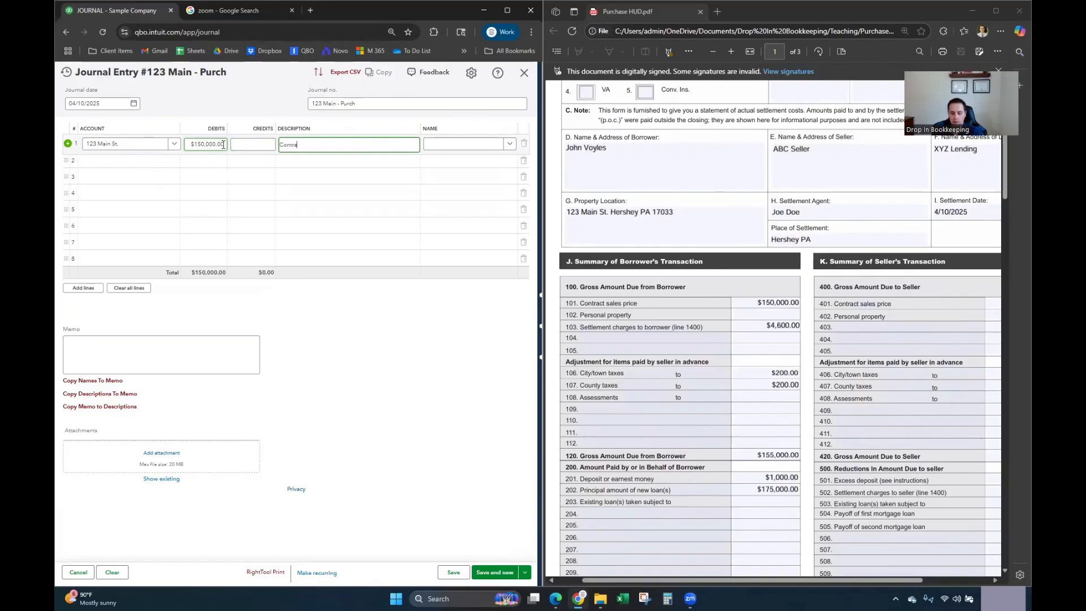
type("ct Sales Price")
left_click(445, 149)
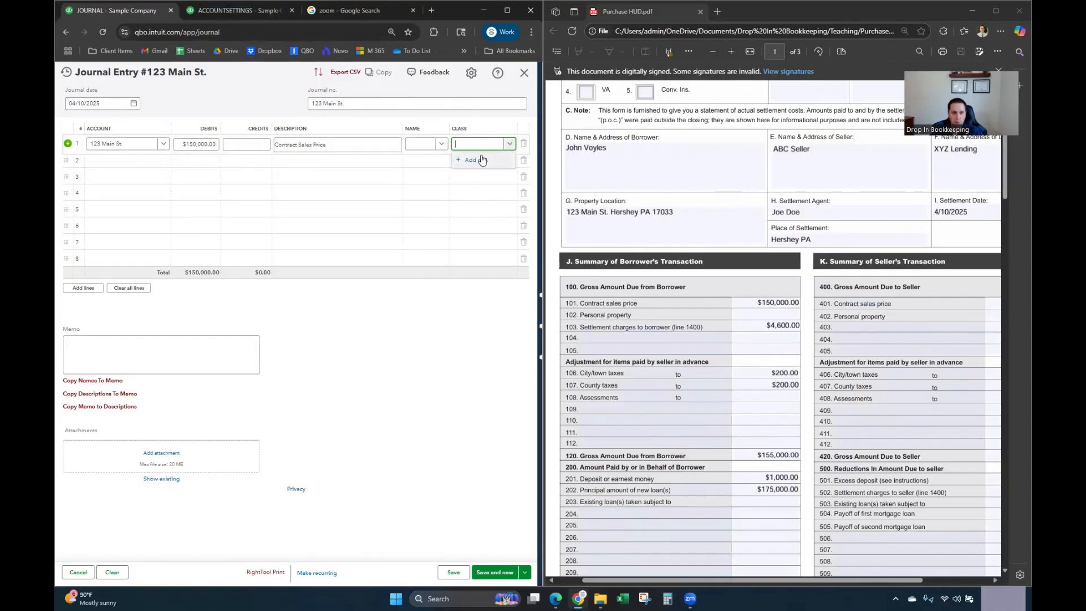
Step: Add and save a new class '123 Main St.' for line 1, then commit the line
left_click(474, 160)
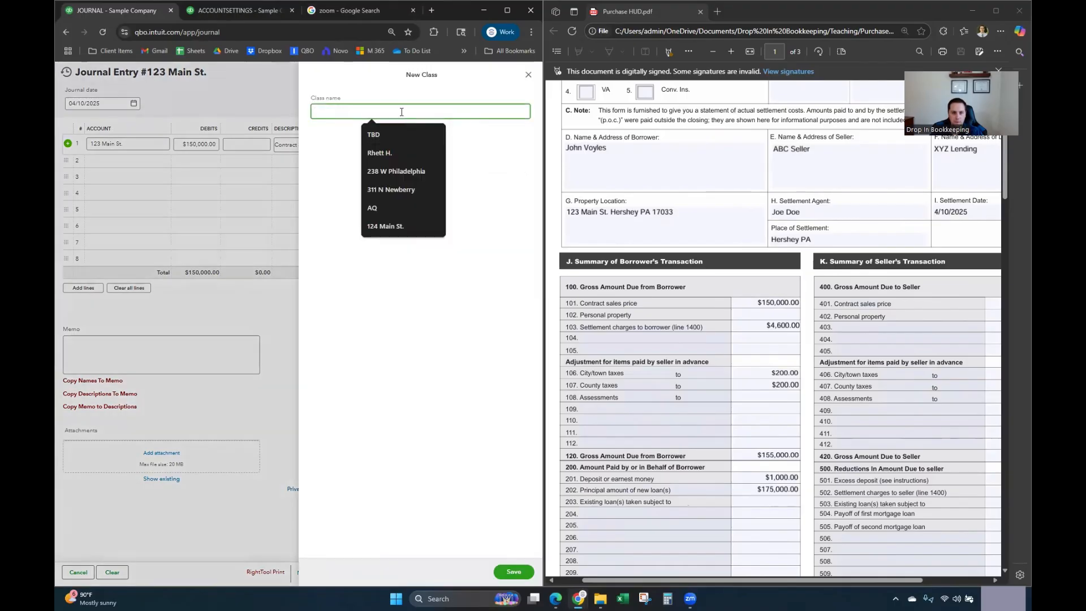
type("123")
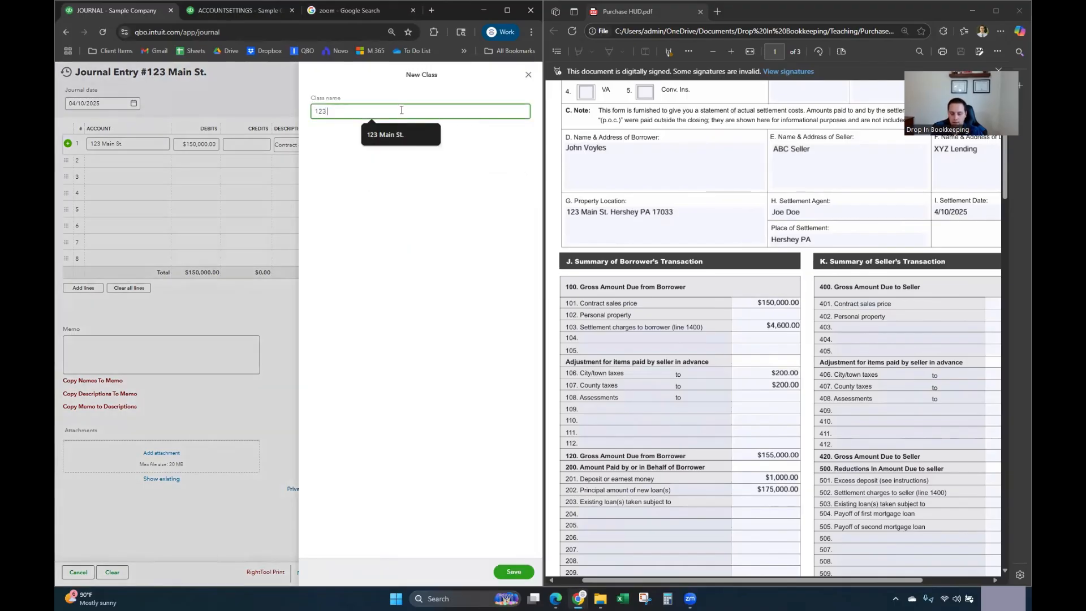
type(" Main St.")
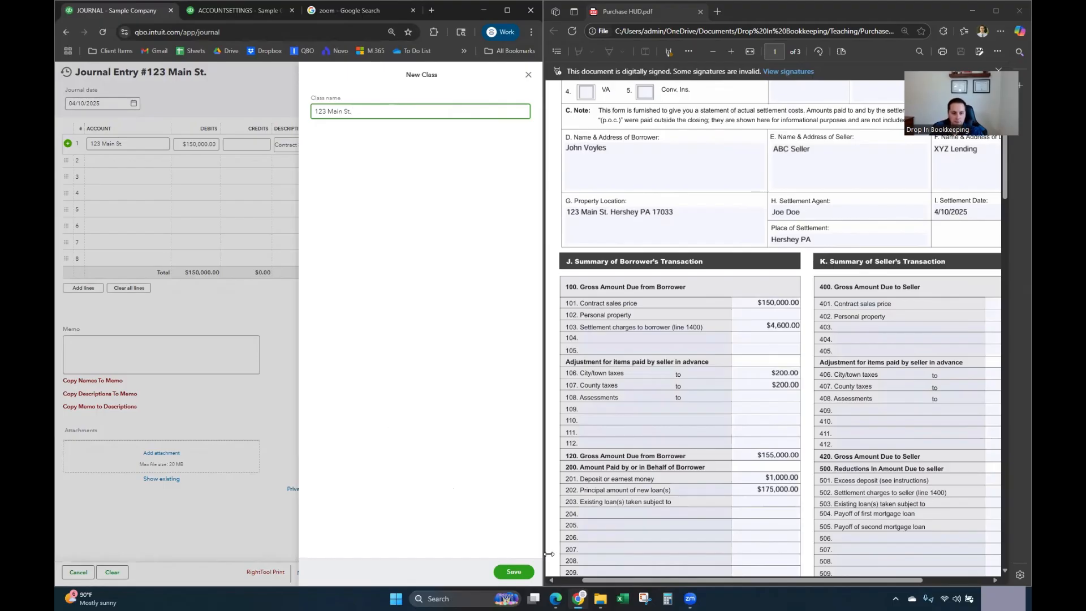
left_click(509, 573)
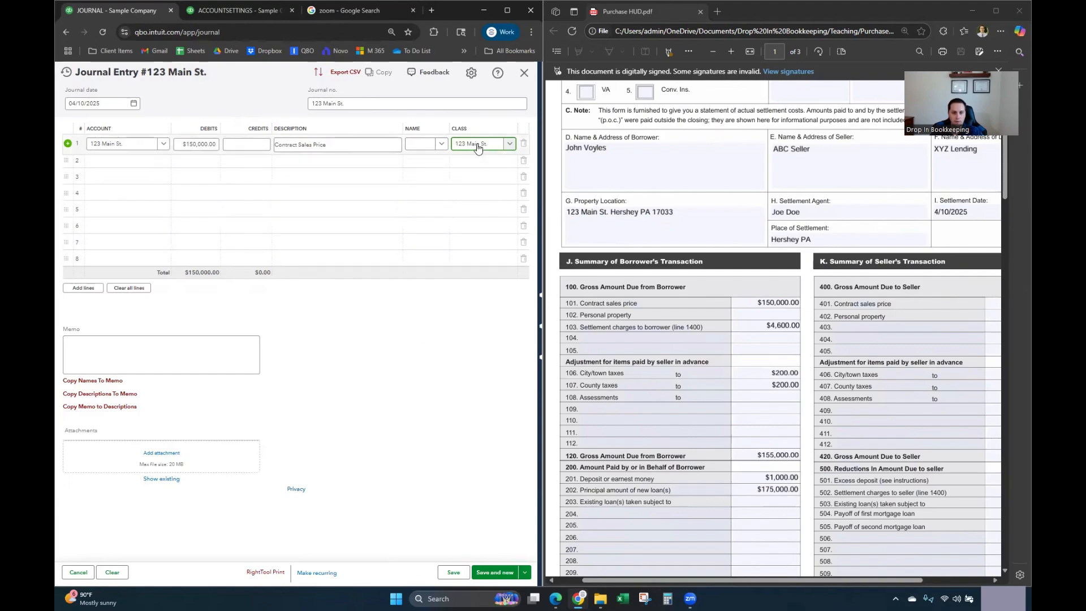
left_click(411, 354)
Step: Fill line 2 with account 123 Main St., a $4,600 debit, 'Settlement Charges', class 123 Main St
left_click(117, 159)
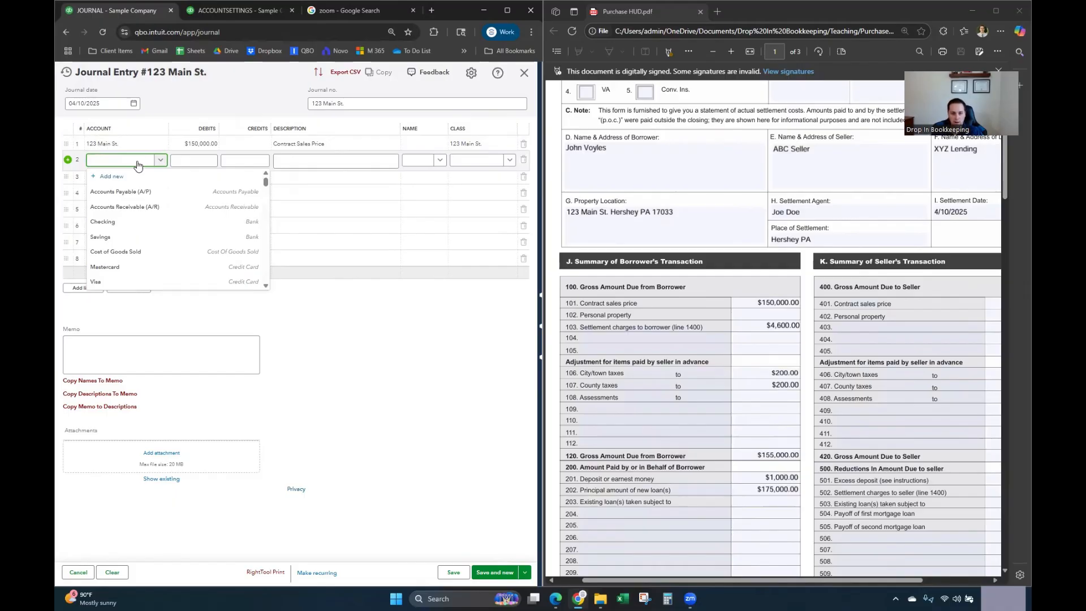
type("123")
left_click(136, 189)
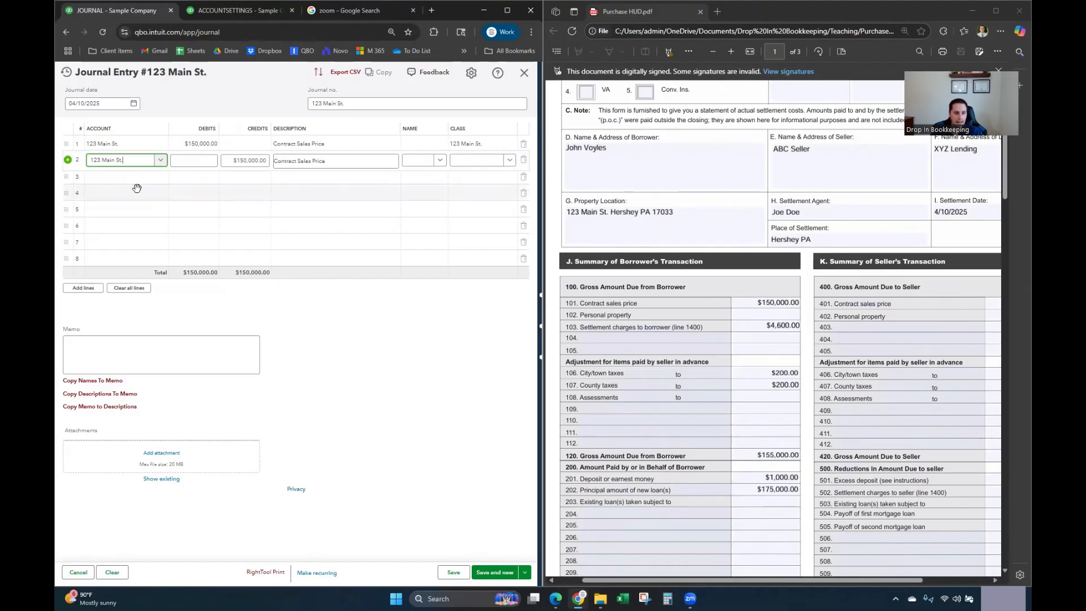
left_click(202, 159)
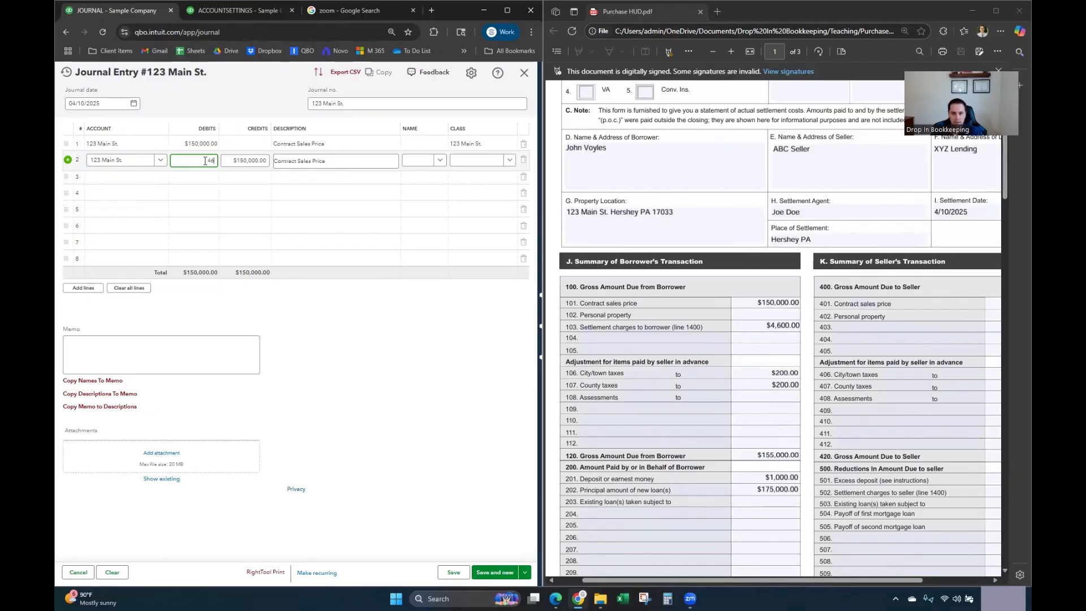
key("Tab")
key("Tab")
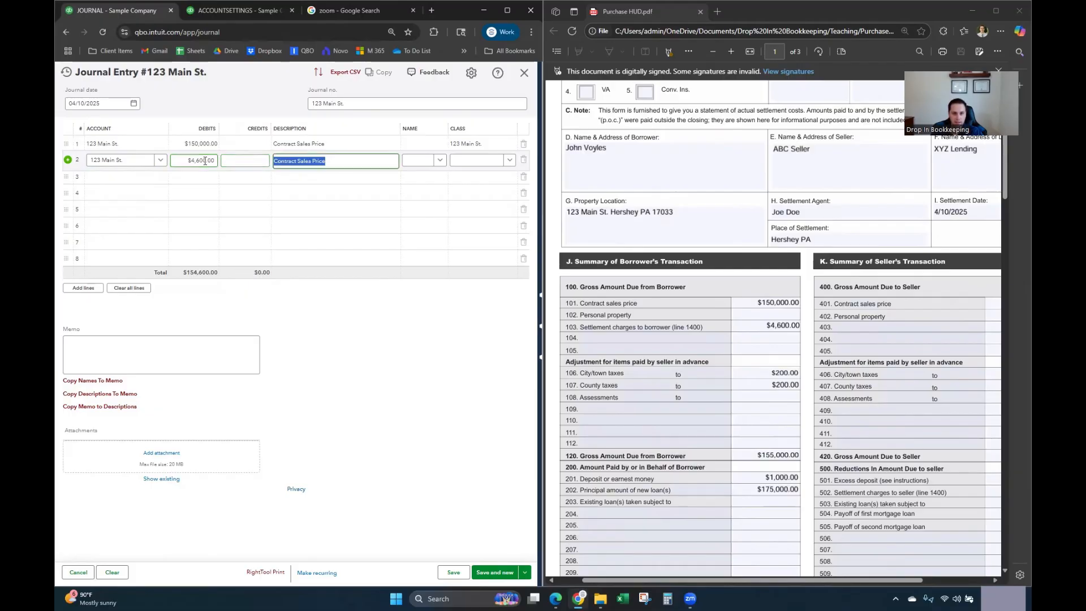
type("Settl")
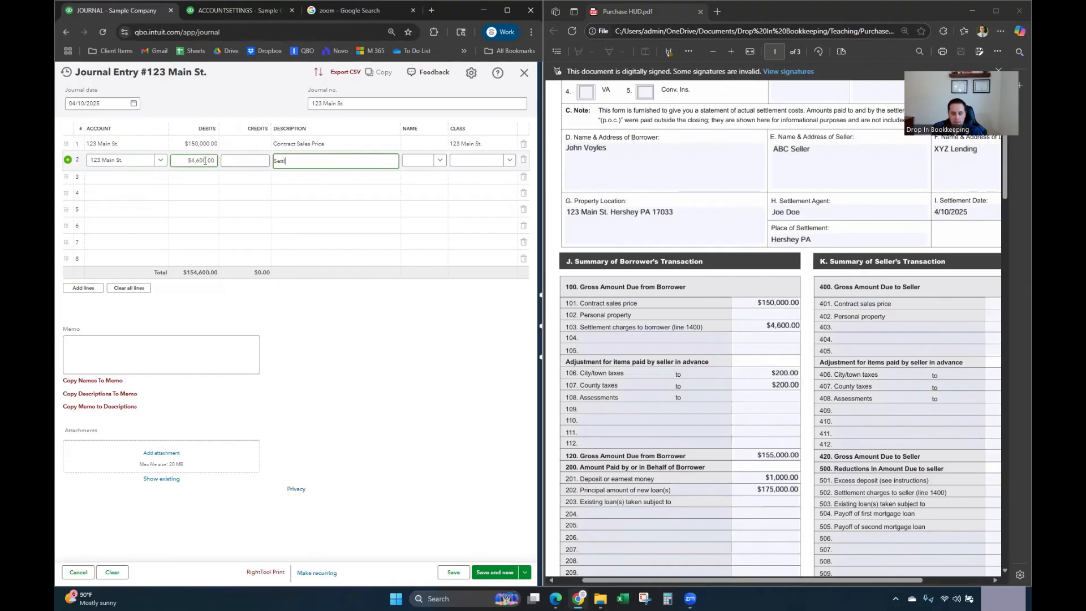
type("ement Charges")
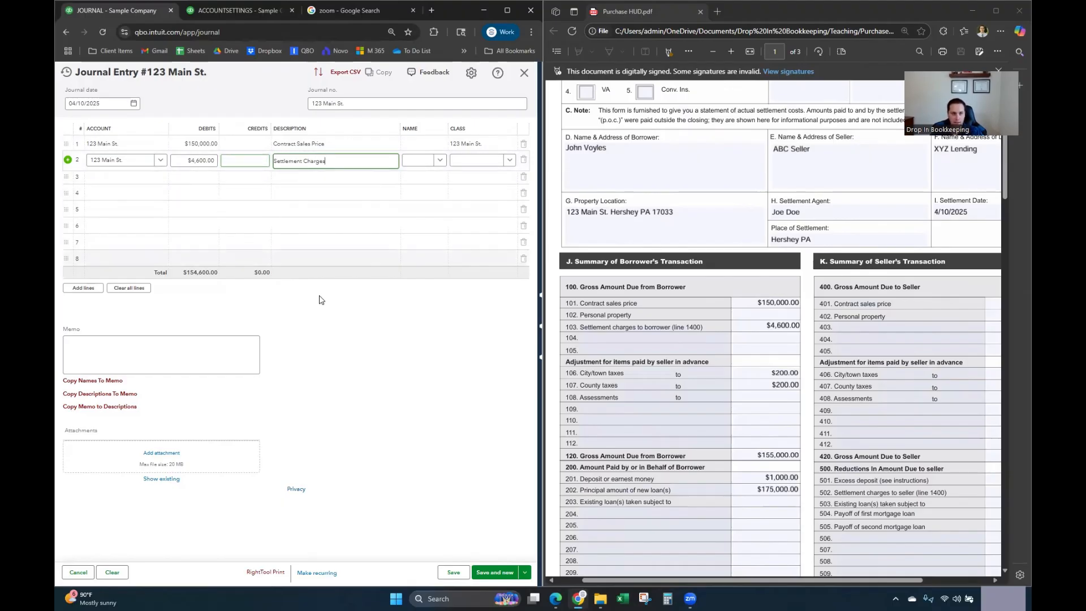
left_click(492, 164)
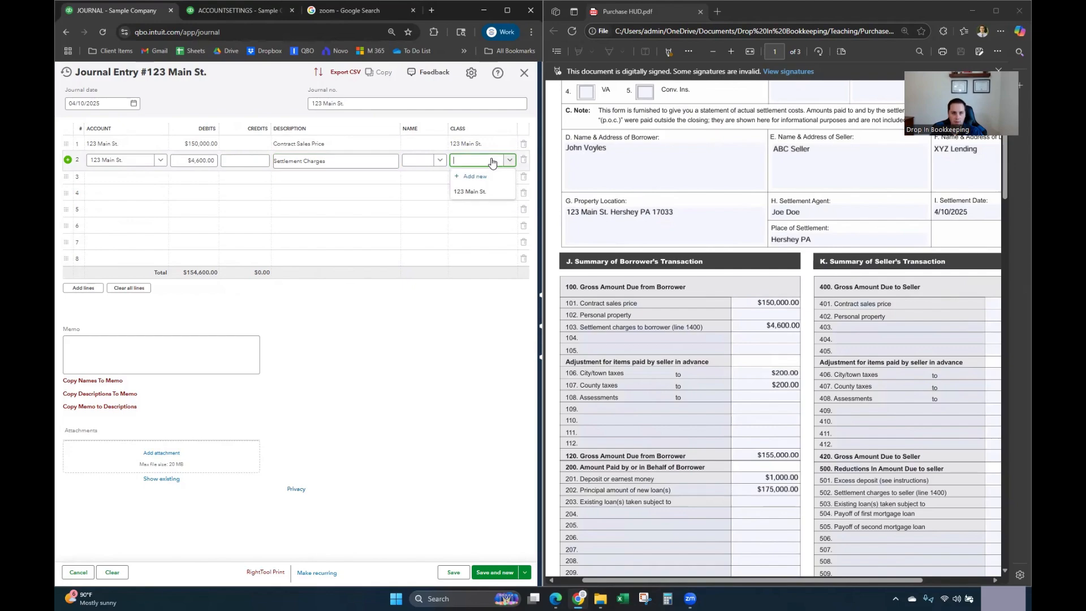
type("123")
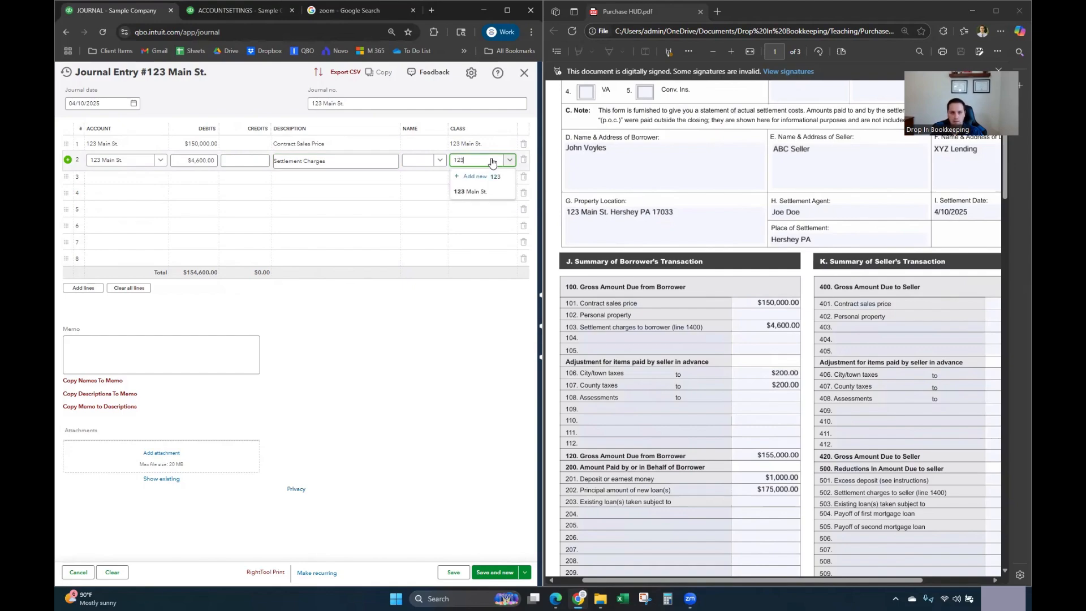
left_click(479, 195)
left_click(313, 316)
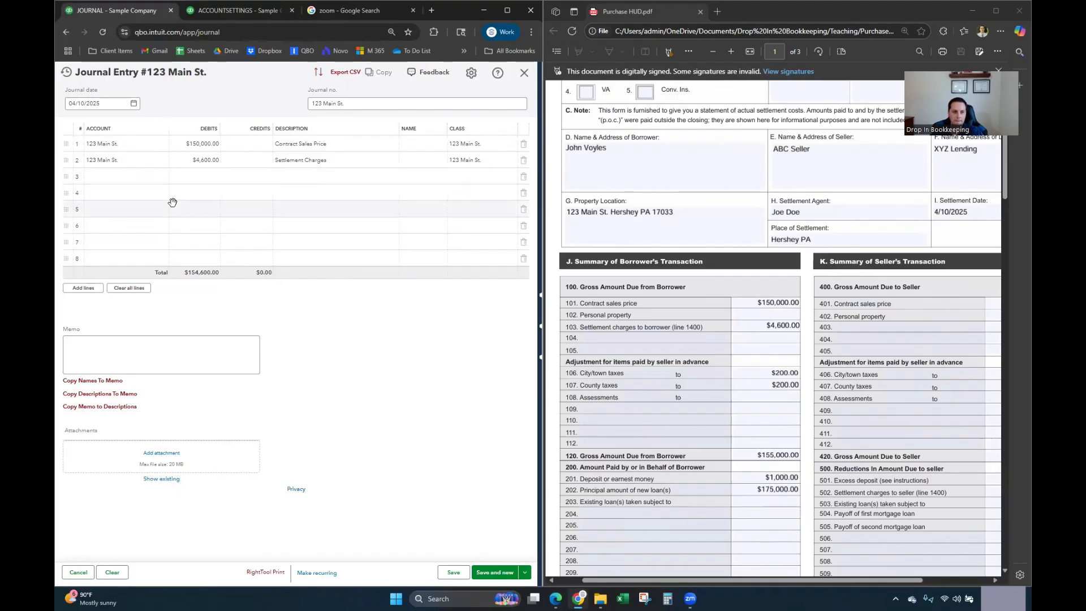
left_click(140, 176)
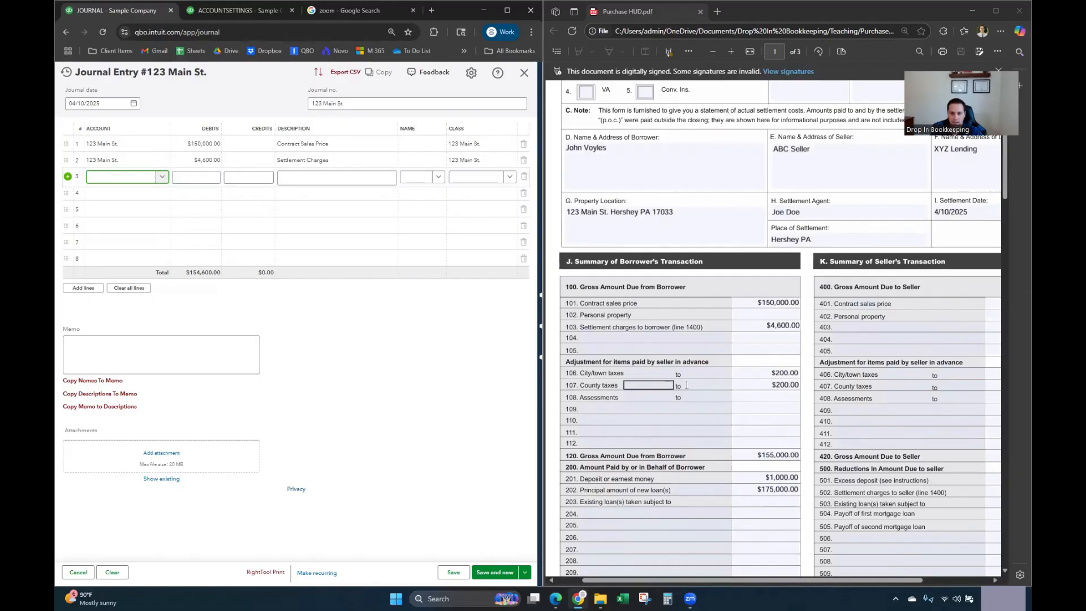
Step: Fill lines 3 and 4 with Taxes & Licenses, $200 debits, described City Tax and County Tax
left_click(124, 178)
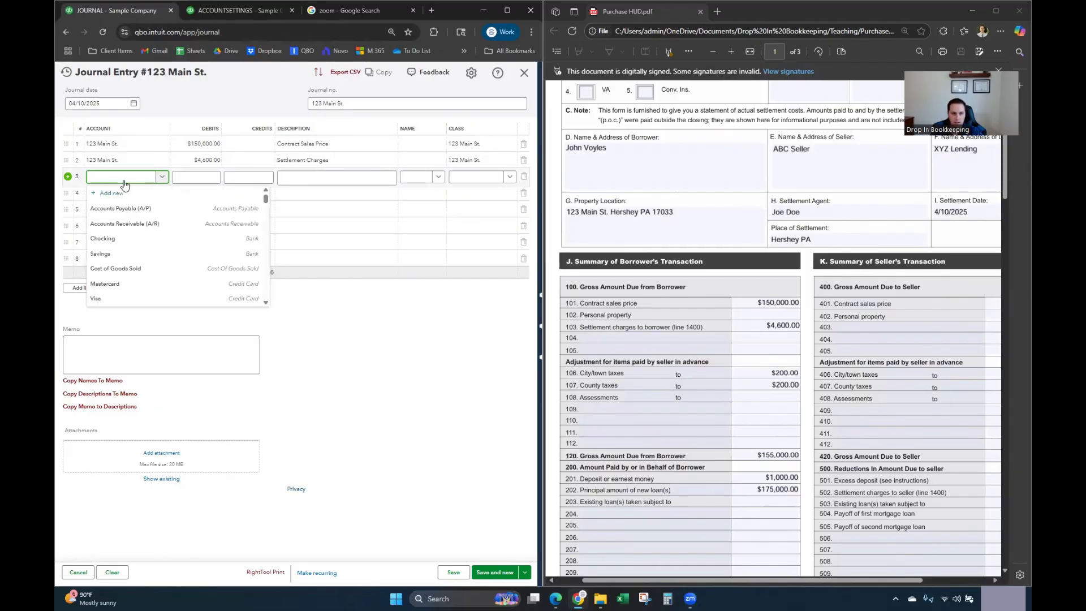
type("Tax")
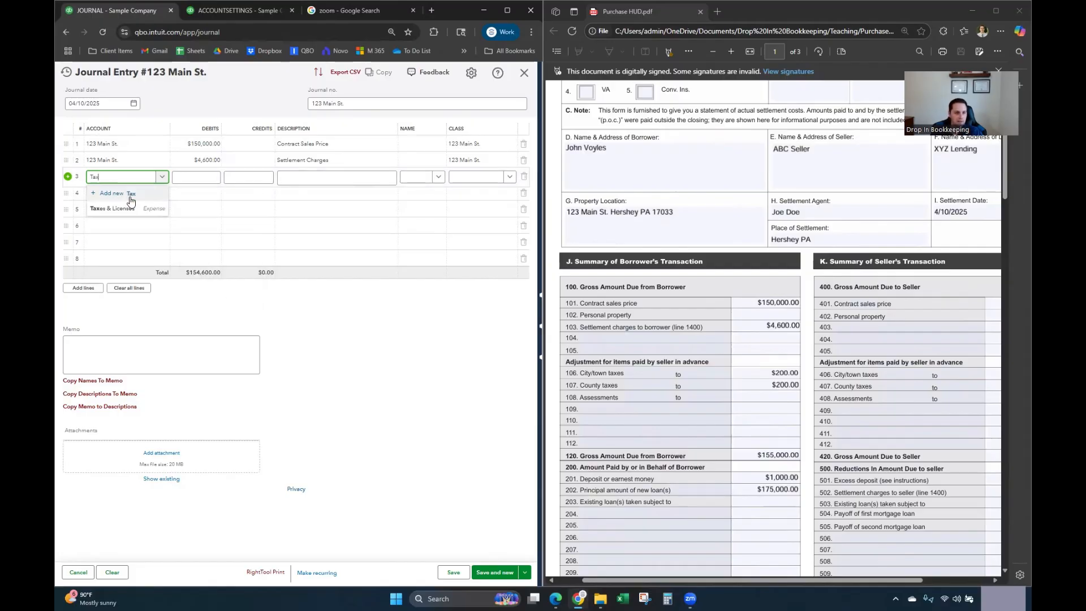
left_click(113, 208)
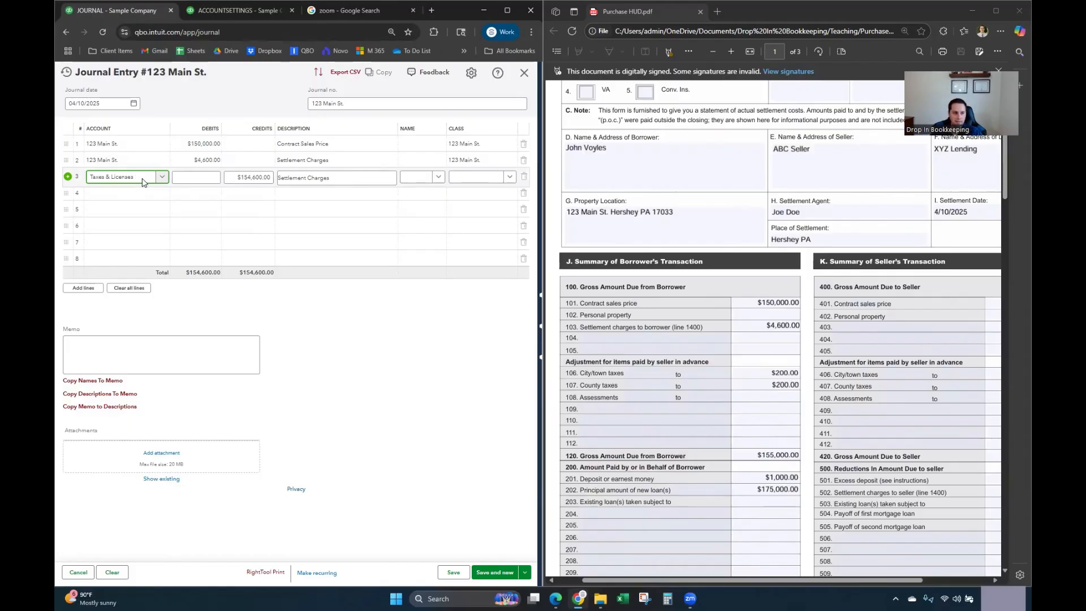
left_click(244, 179)
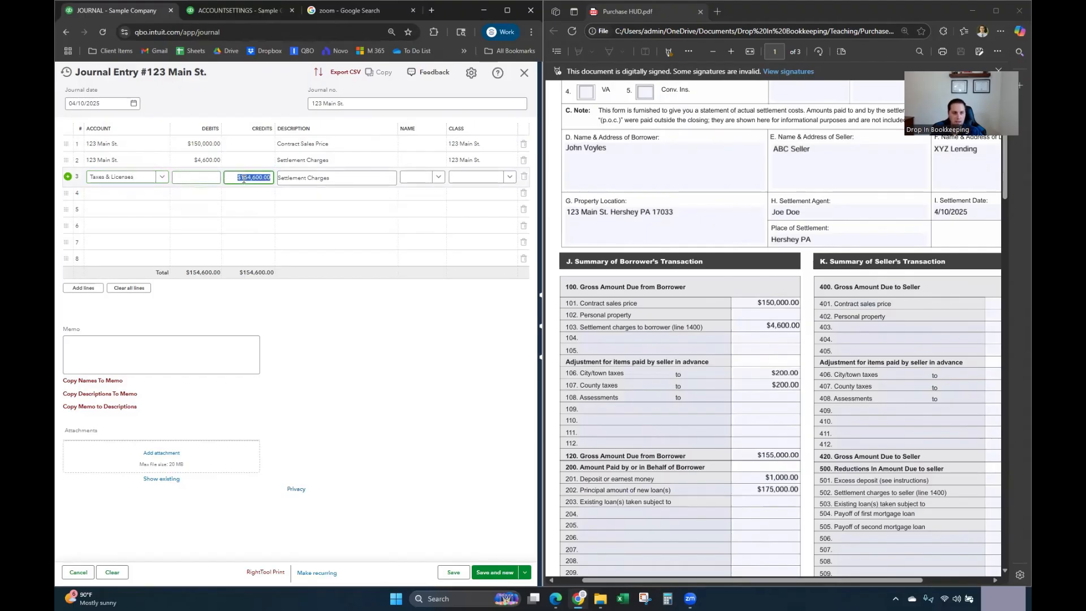
left_click(209, 179)
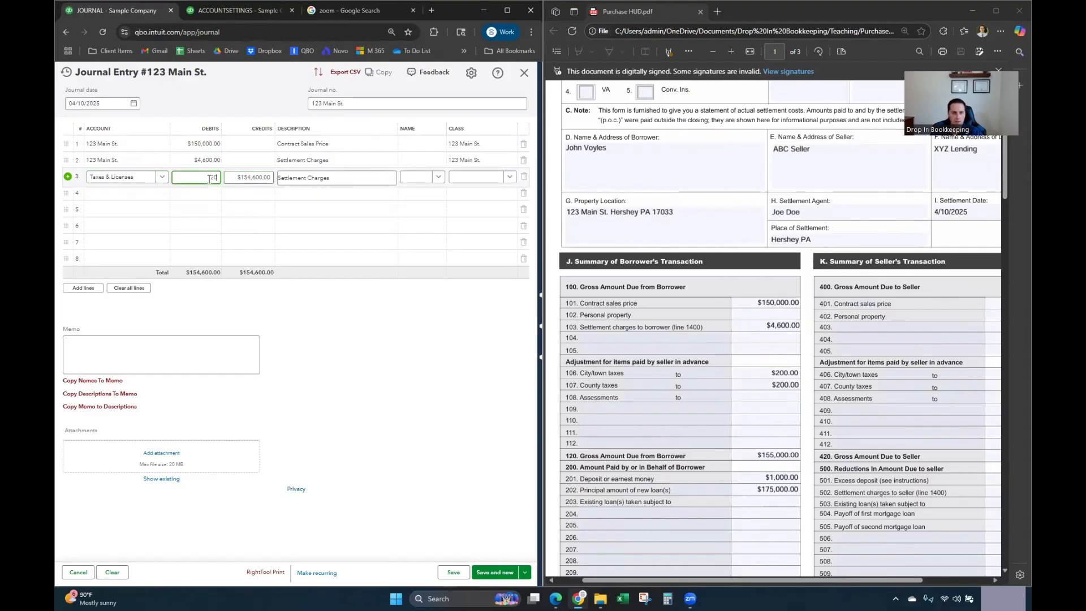
type("200")
left_click(289, 177)
type("City Tax")
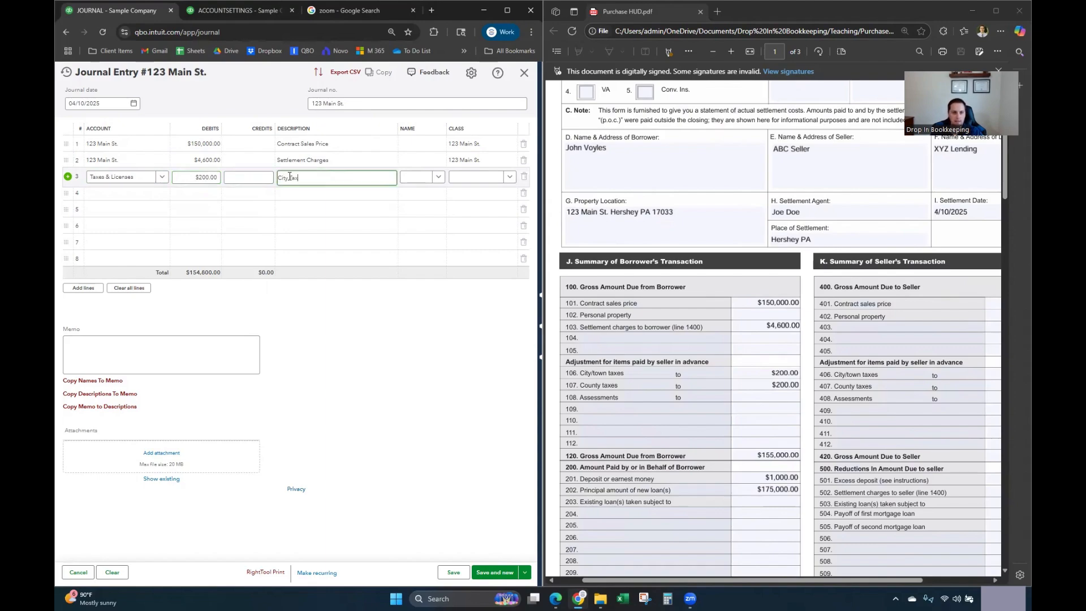
left_click(139, 193)
type("tax")
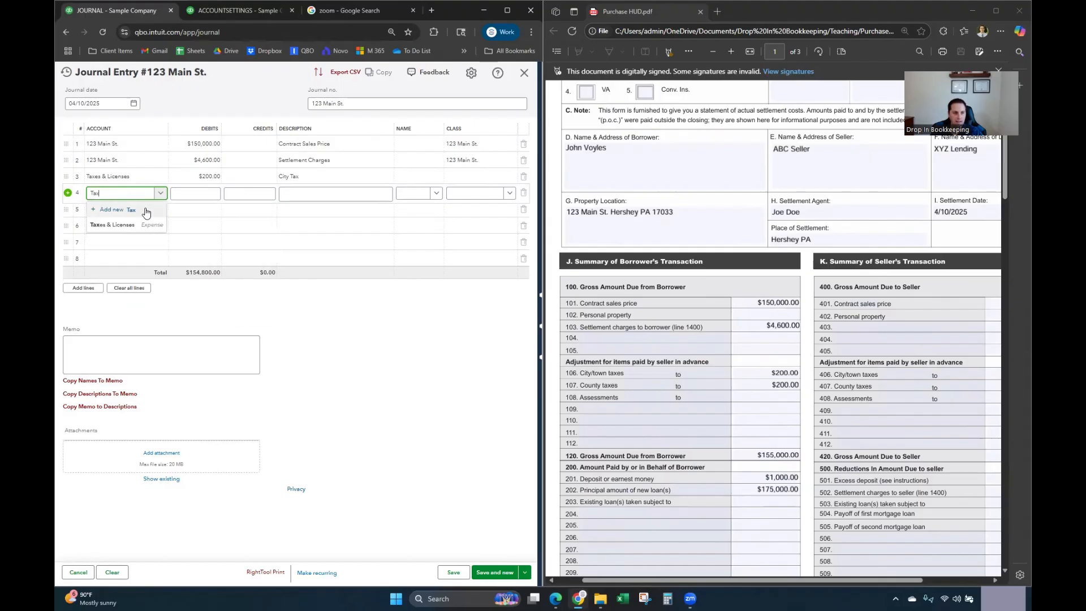
left_click(148, 224)
left_click(207, 194)
type("200")
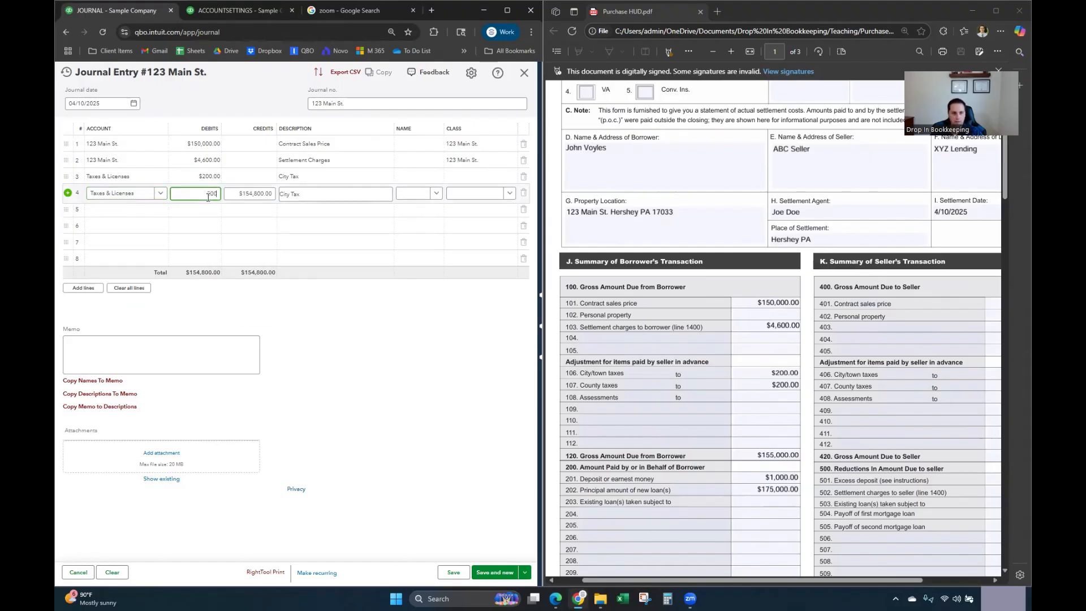
key("Tab")
key("Tab")
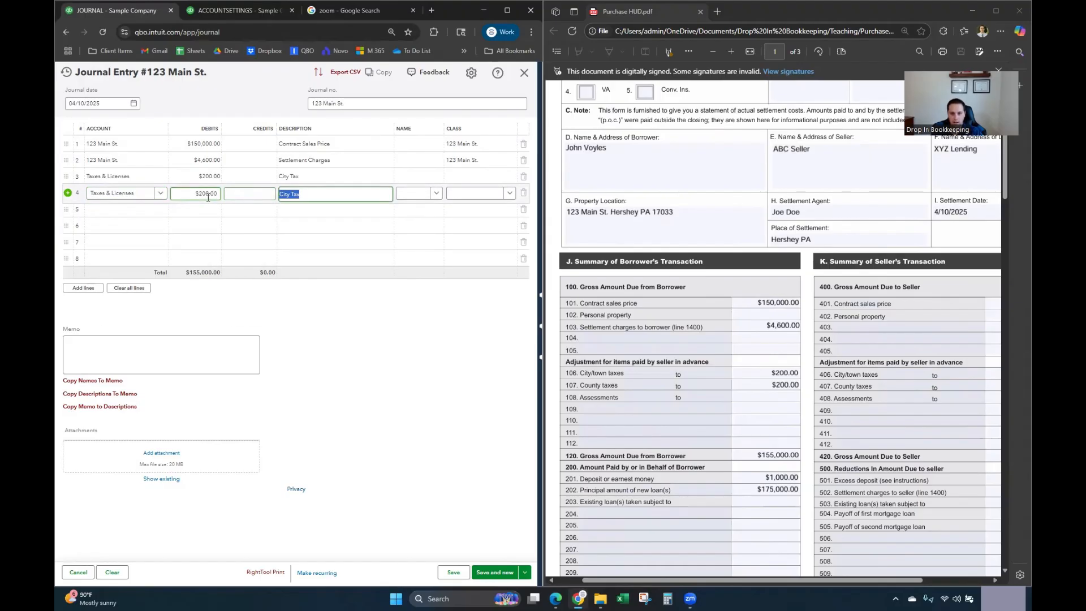
type("County Tax")
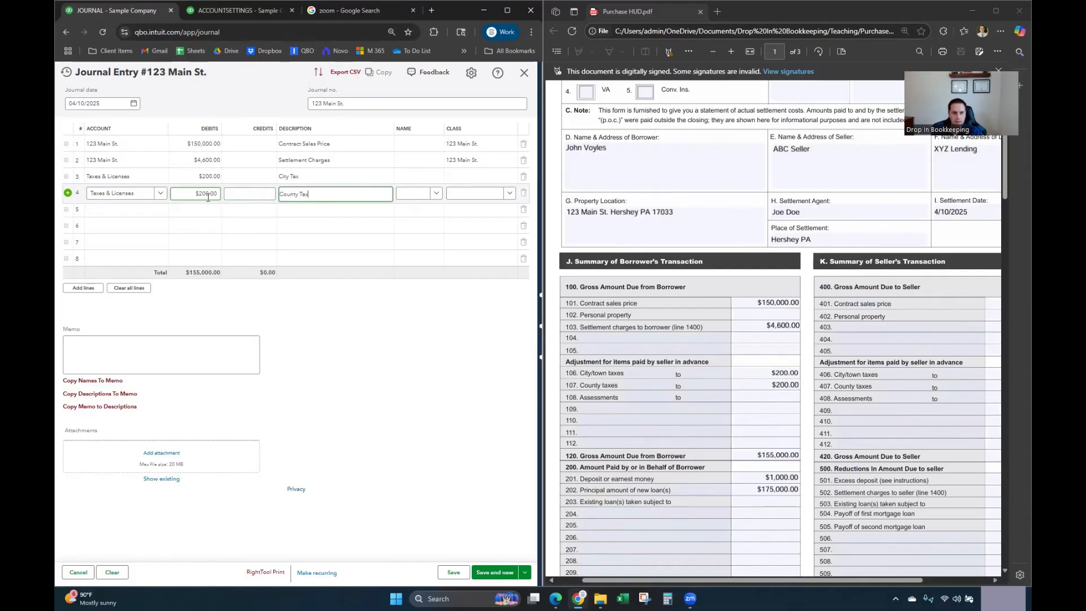
Step: Assign class 123 Main St. to lines 3 and 4 and commit them
left_click(485, 177)
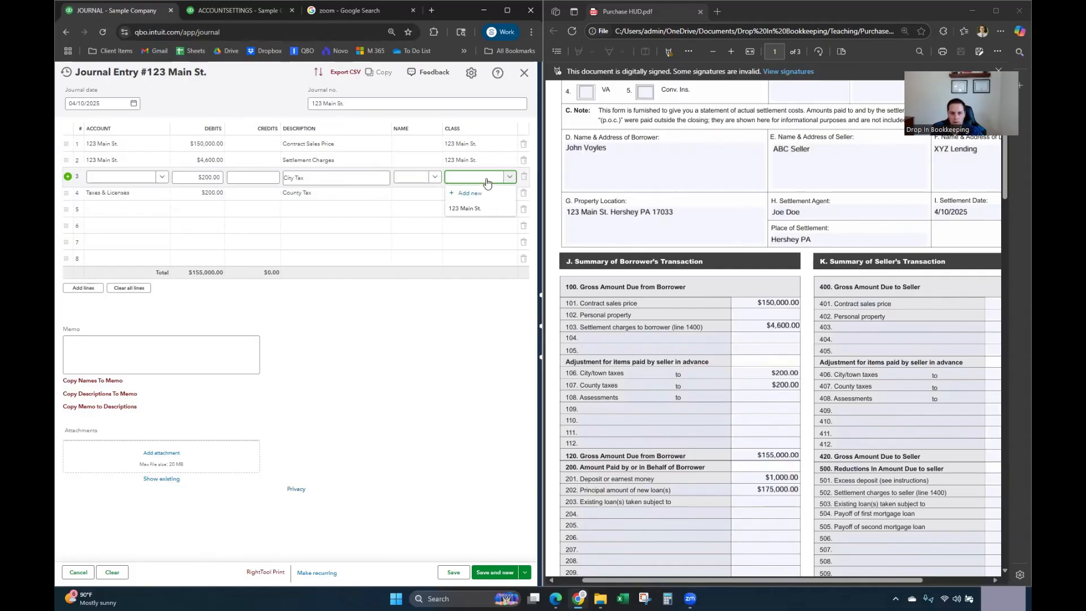
type("123")
left_click(490, 210)
left_click(485, 198)
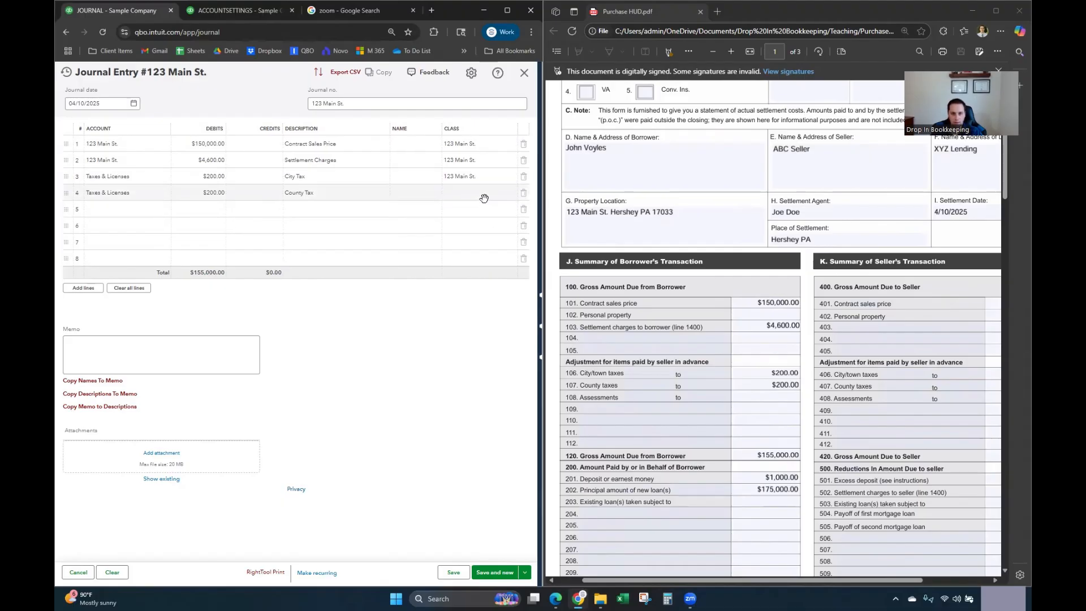
type("123")
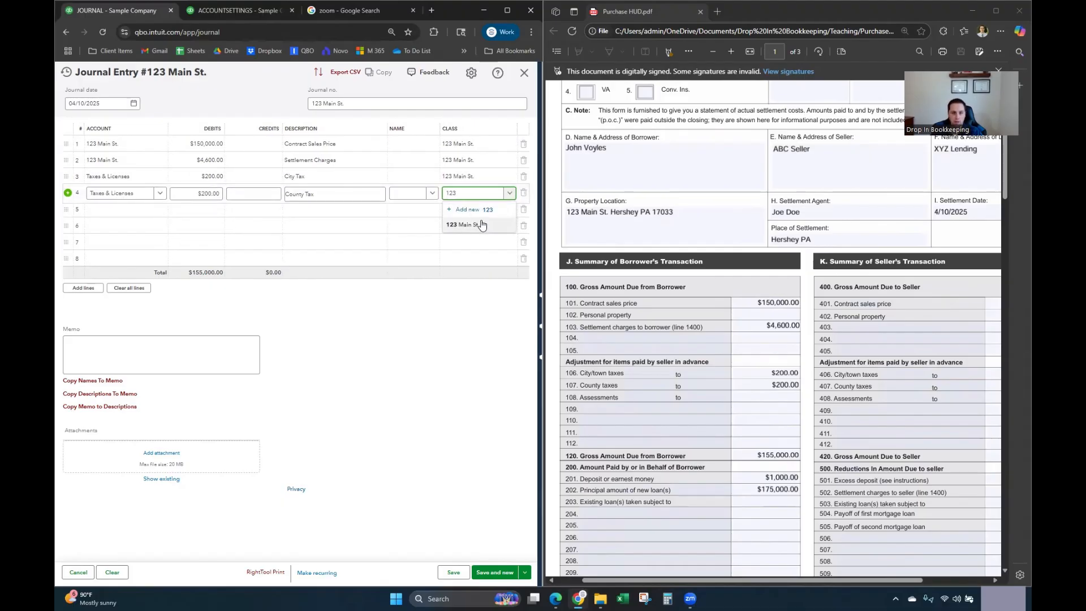
left_click(481, 224)
left_click(453, 317)
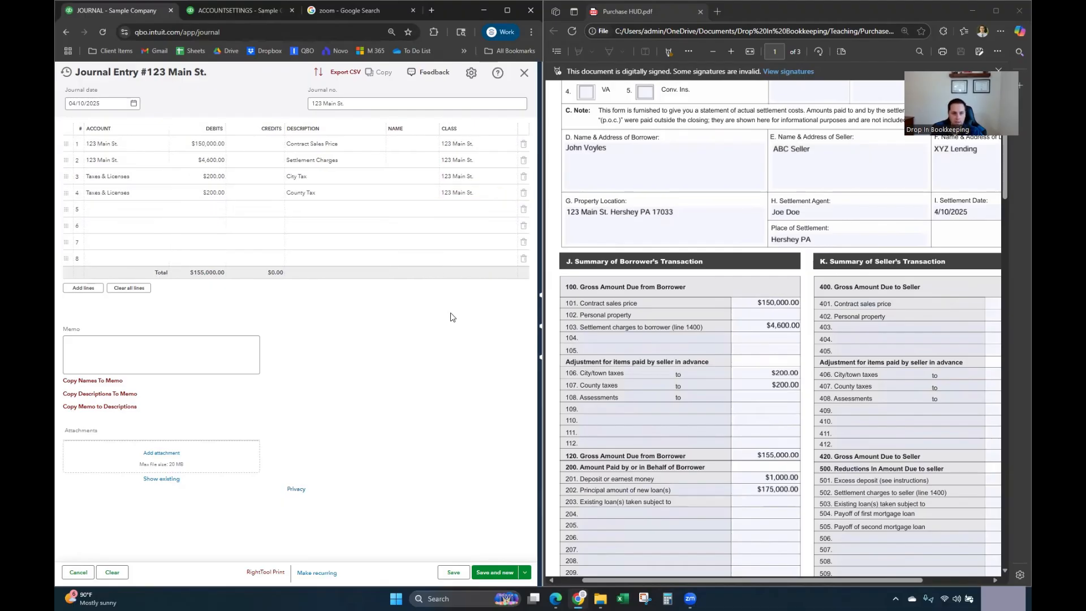
left_click(133, 206)
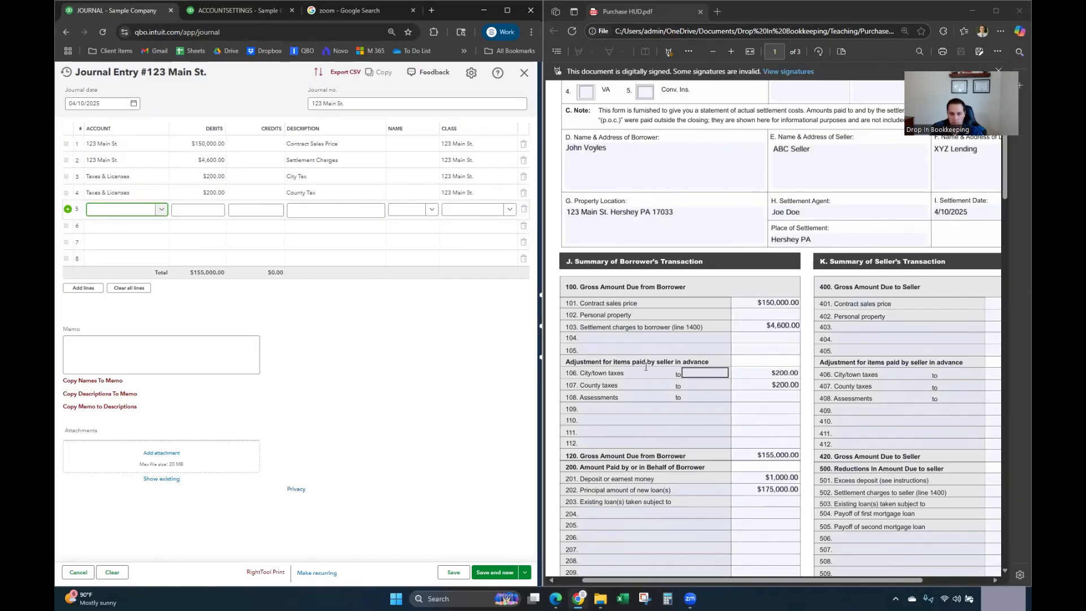
scroll(642, 317, "down", 1)
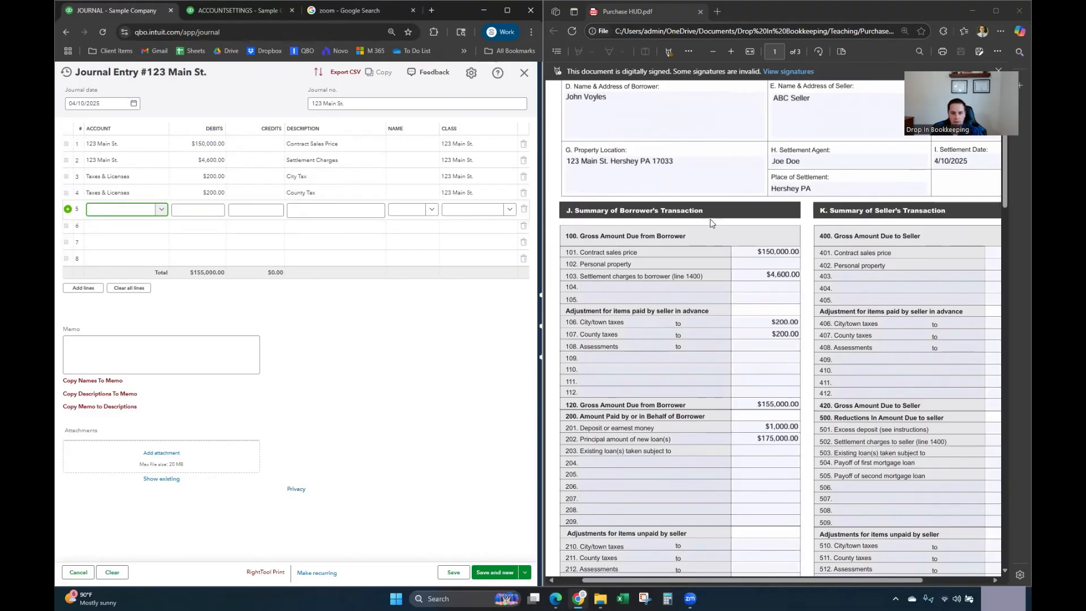
scroll(665, 170, "down", 1)
left_click(137, 211)
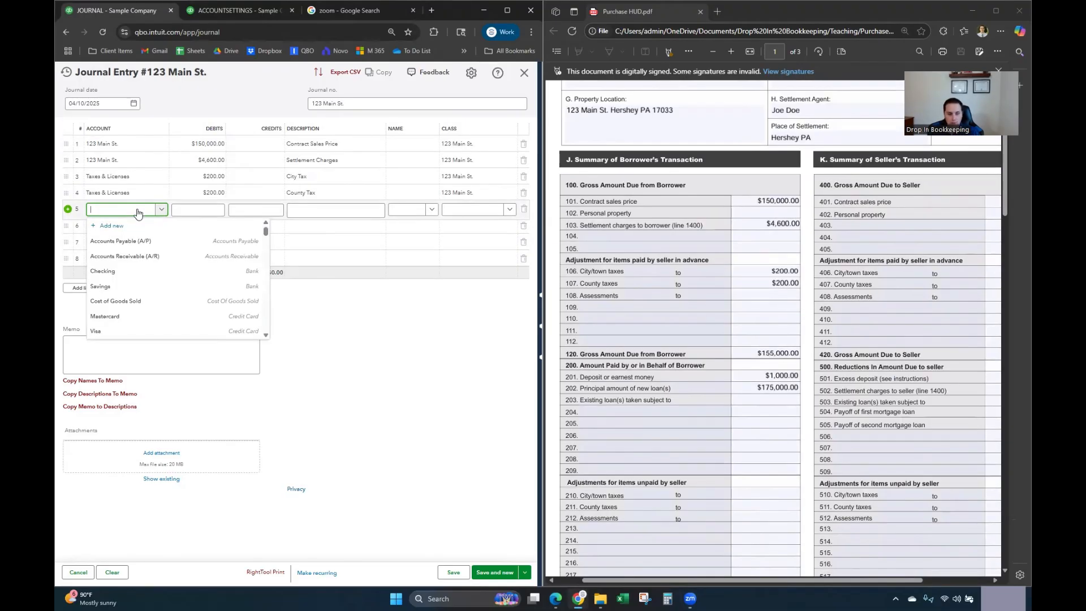
left_click(143, 146)
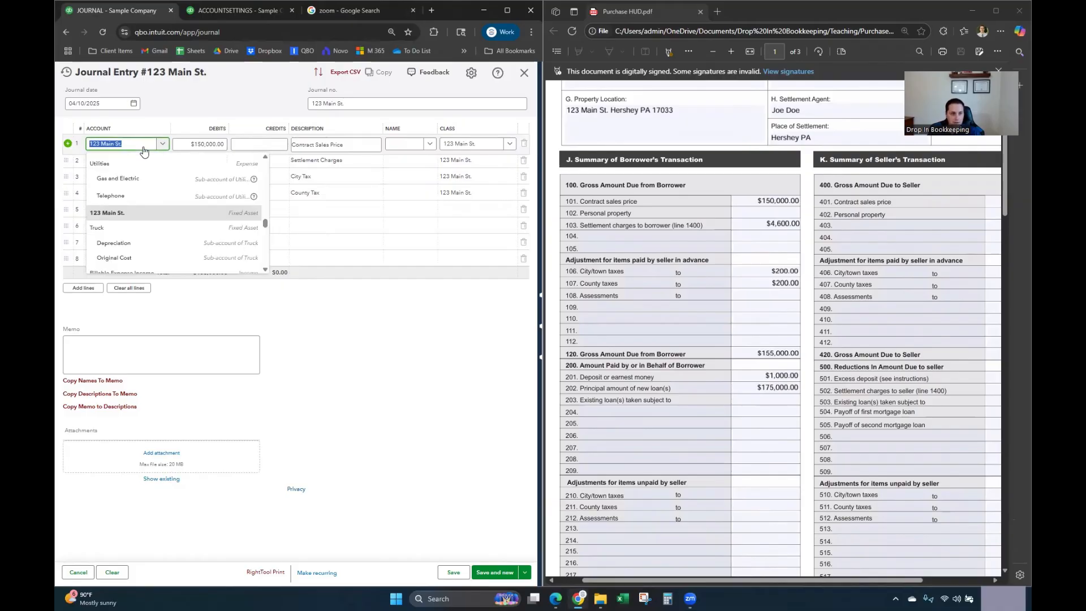
left_click(157, 218)
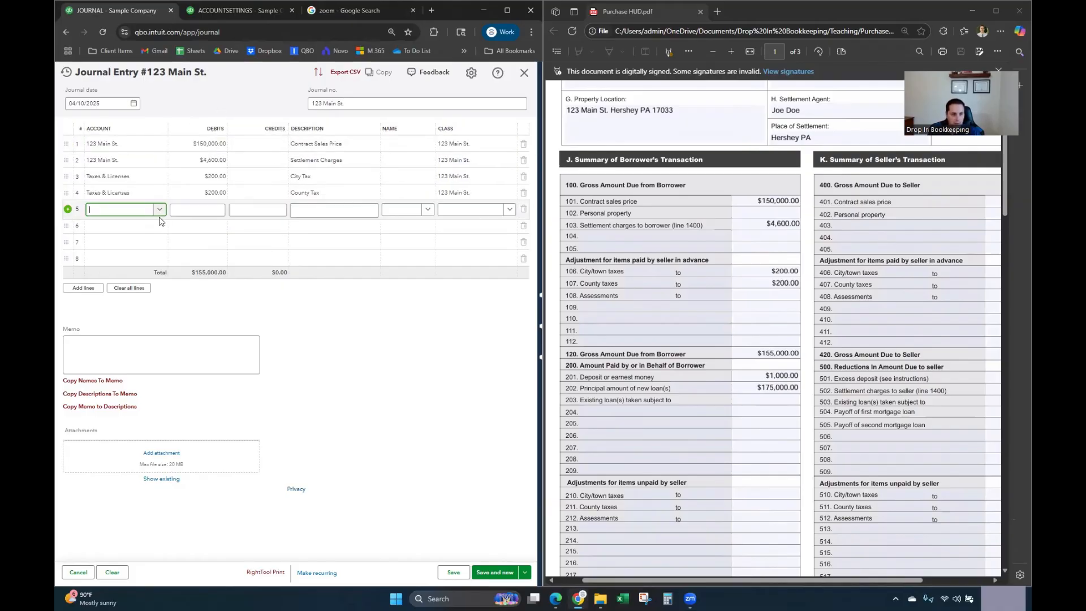
Step: Create the Long Term Liabilities account '123 Main St. - Loan' (Notes Payable) for line 5
left_click(121, 227)
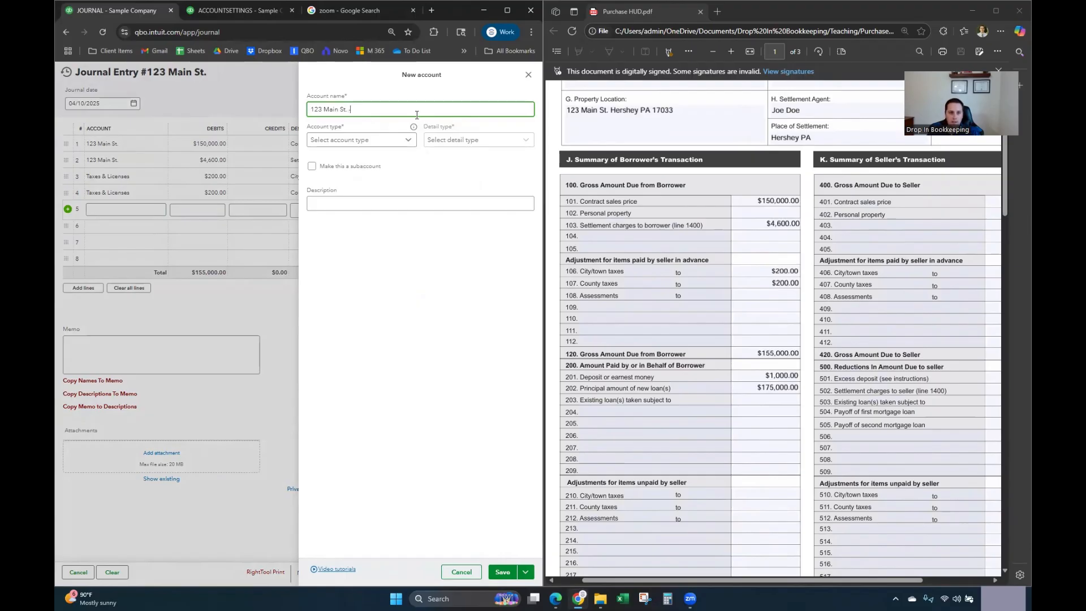
type("Loan")
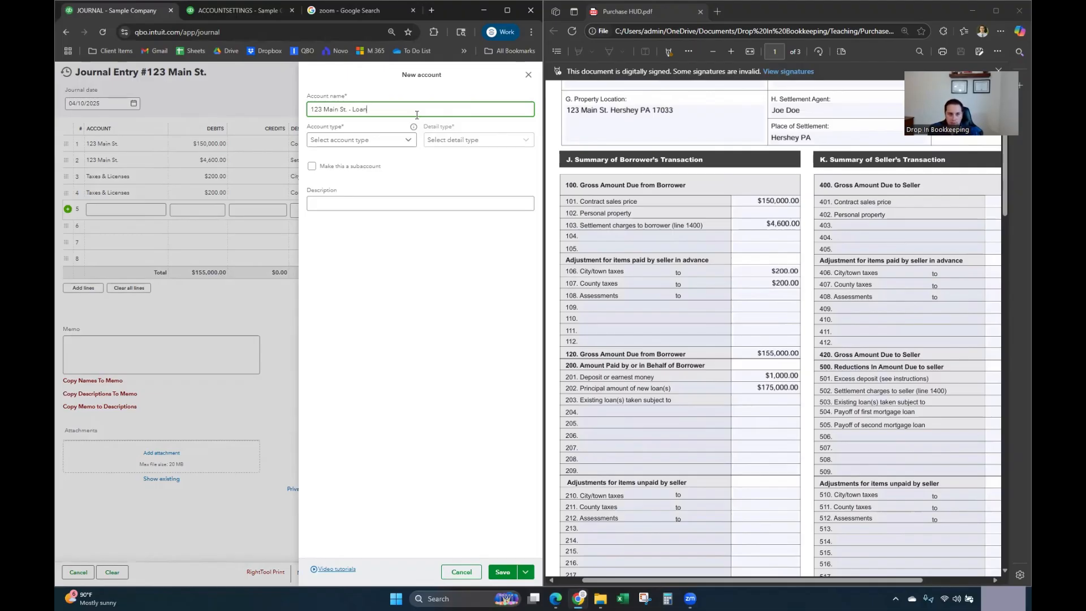
type("-")
left_click(368, 139)
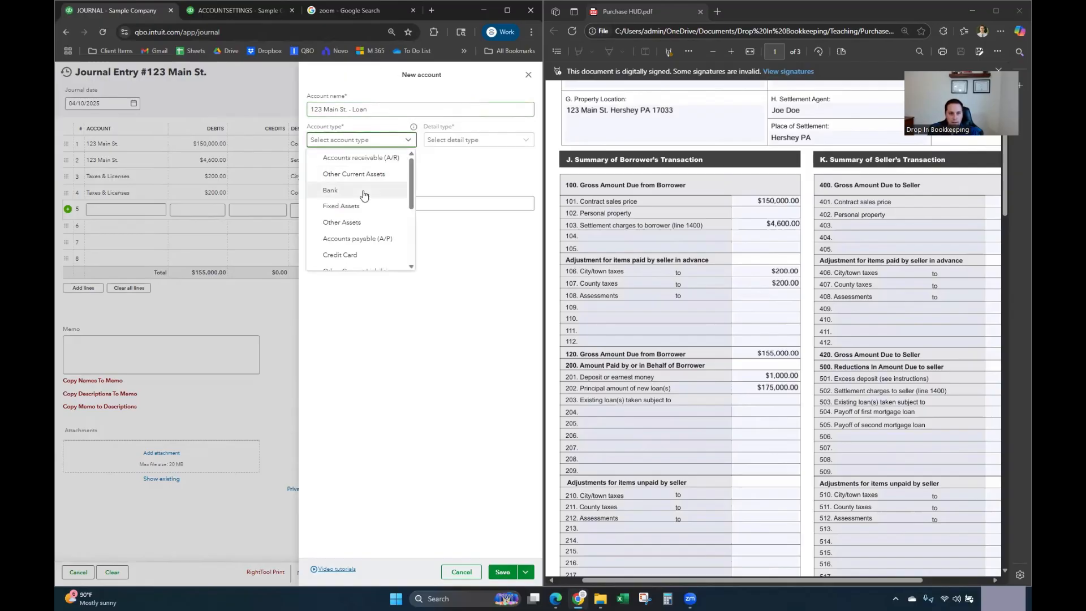
scroll(367, 226, "down", 1)
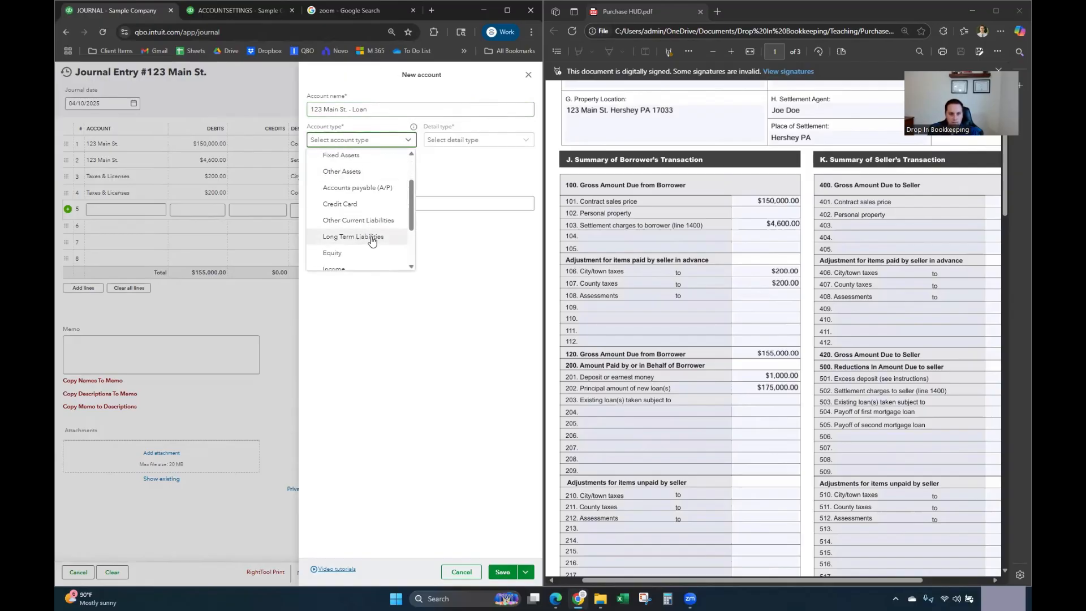
left_click(372, 238)
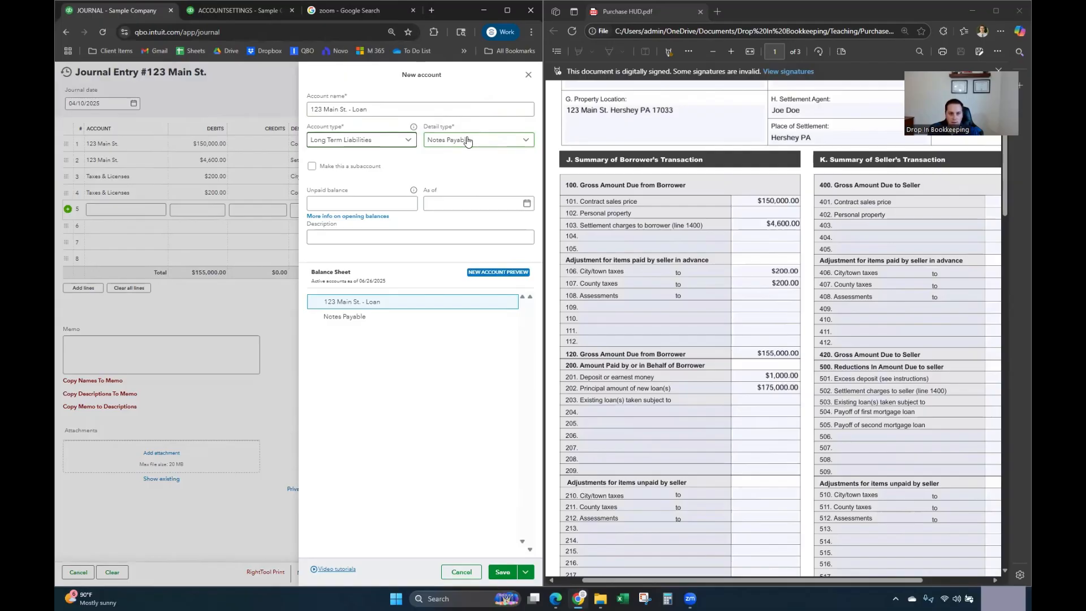
left_click(507, 578)
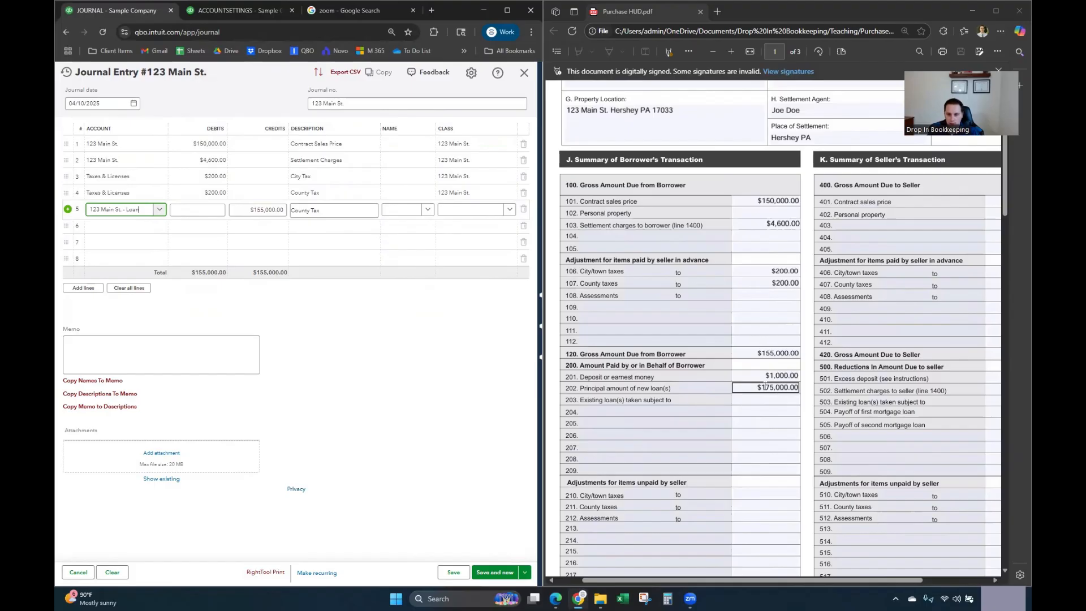
Step: Give line 5 a $175,000 credit, description 'Loan - XYZ Lending', and class 123 Main St
left_click(271, 210)
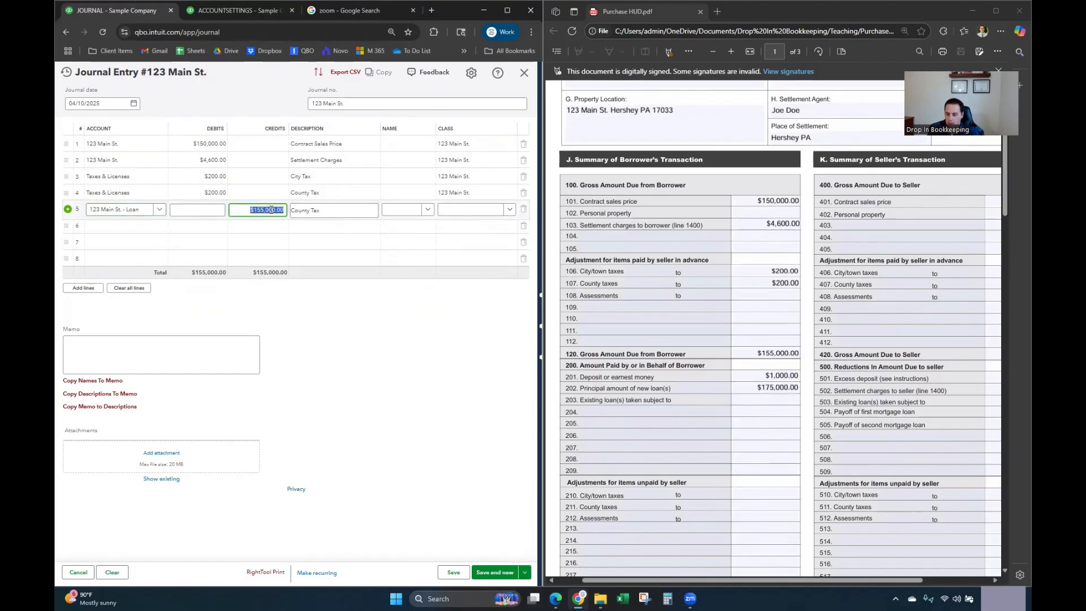
type("175,000")
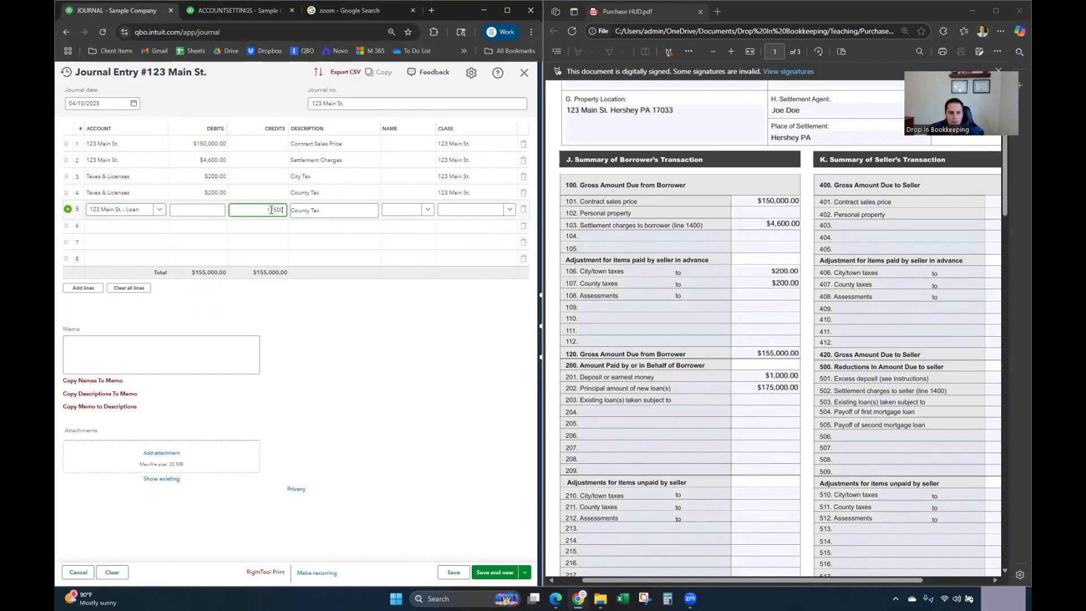
key("Tab")
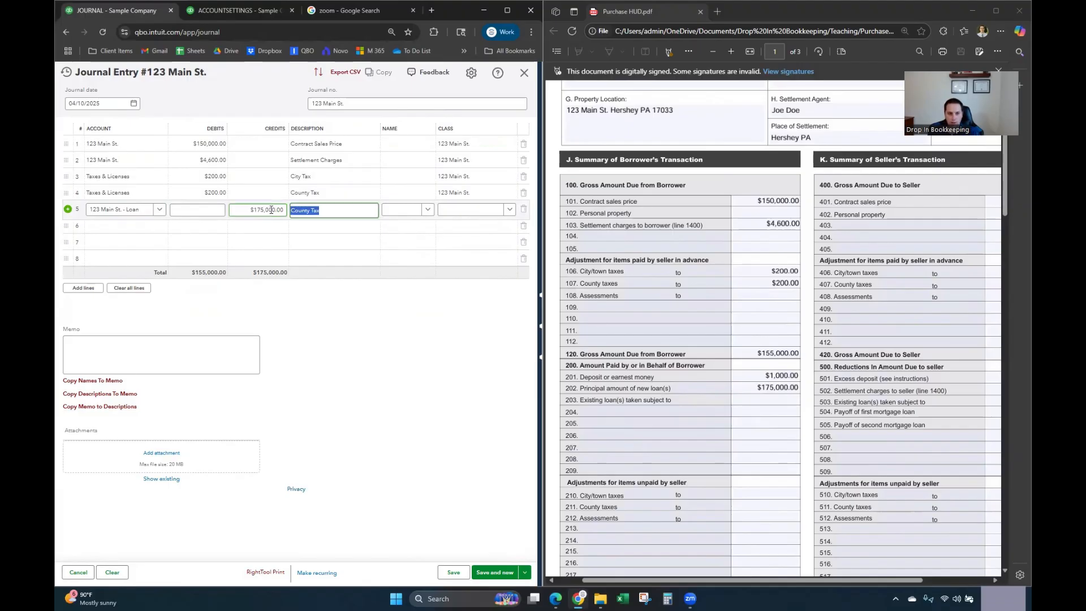
type("Loan -")
scroll(654, 286, "up", 5)
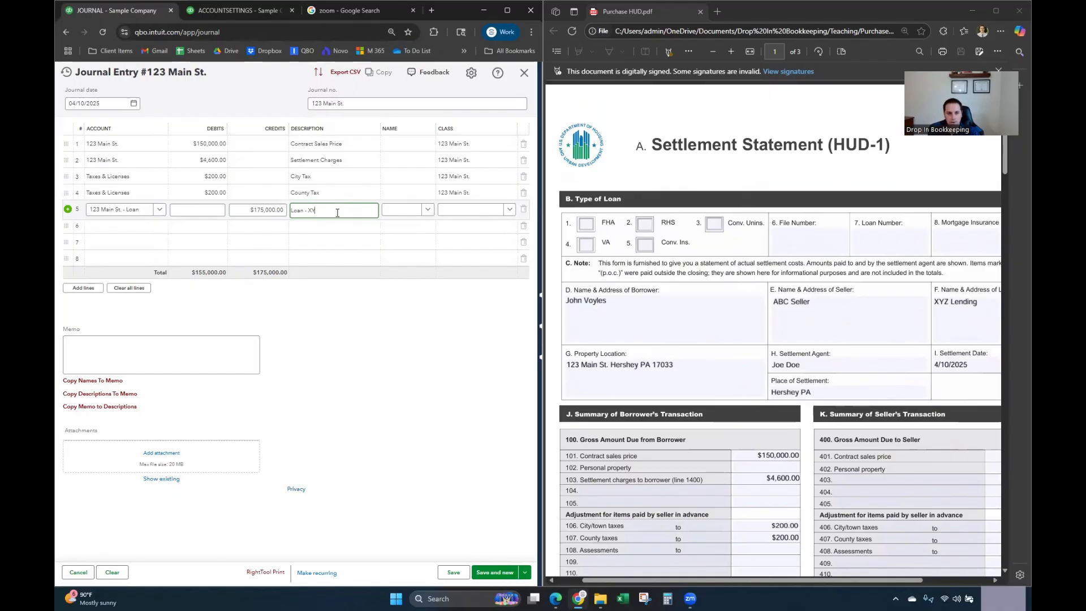
type("ending")
key("Tab")
key("Tab")
type("123")
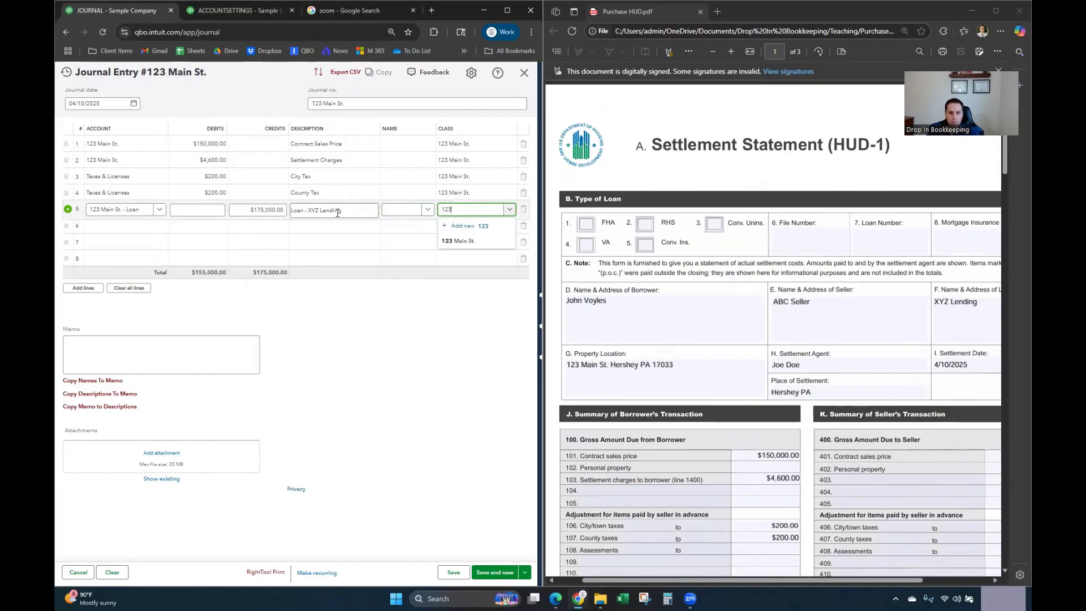
left_click(476, 244)
left_click(351, 348)
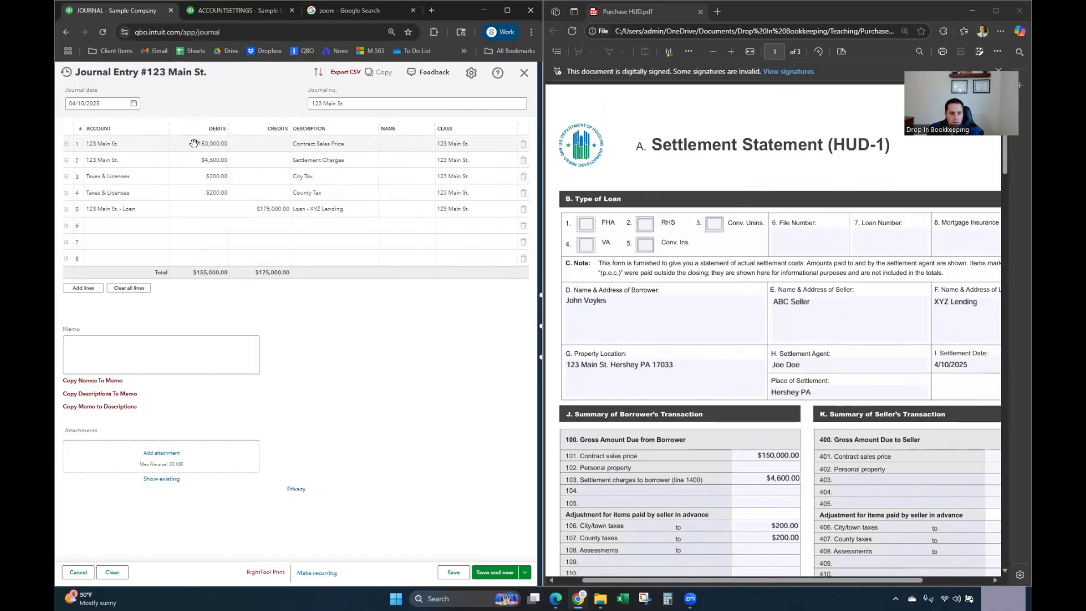
Step: Scroll the HUD-1 to line 201 and start a new account from line 6's account list
scroll(808, 441, "down", 3)
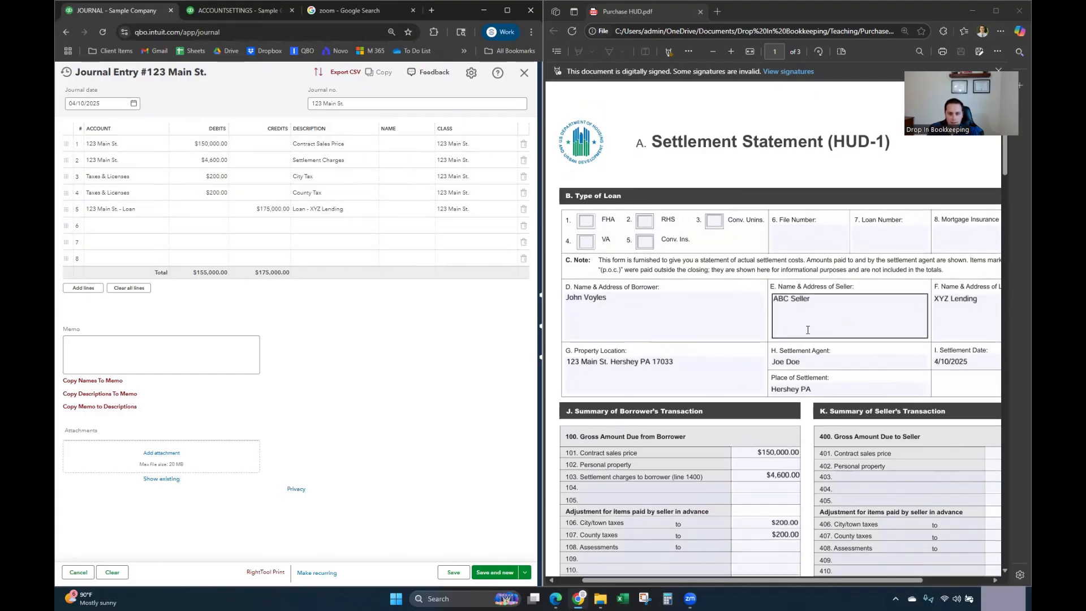
scroll(808, 441, "down", 1)
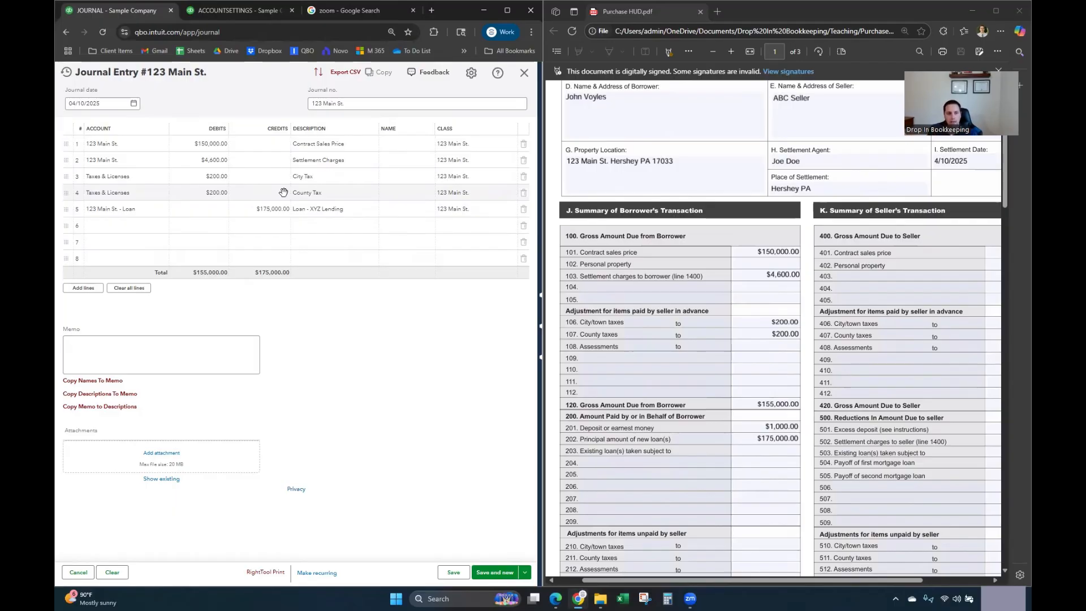
left_click(132, 227)
left_click(131, 227)
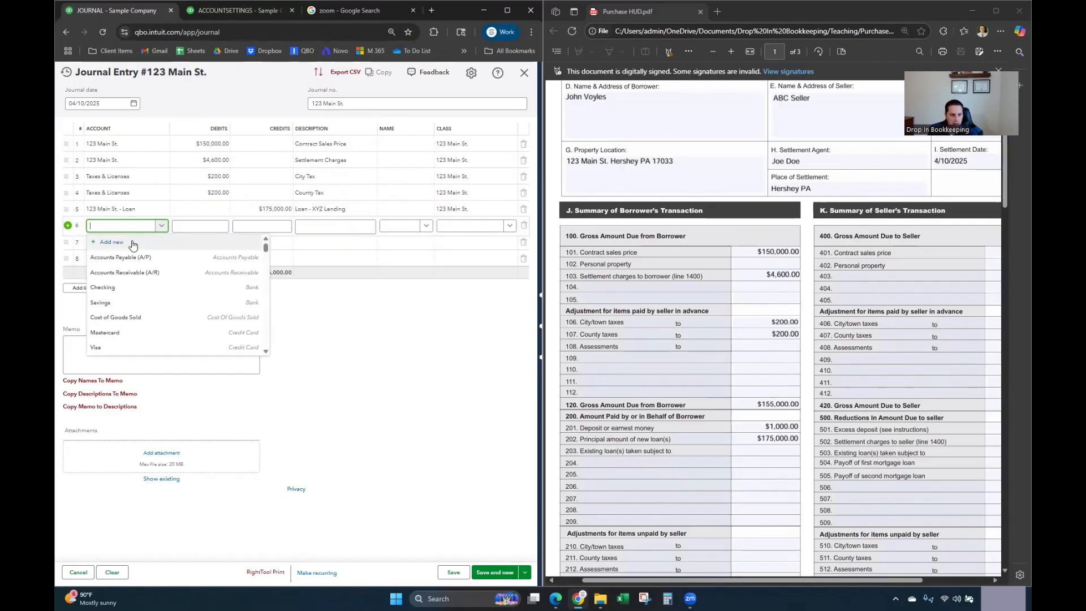
left_click(111, 242)
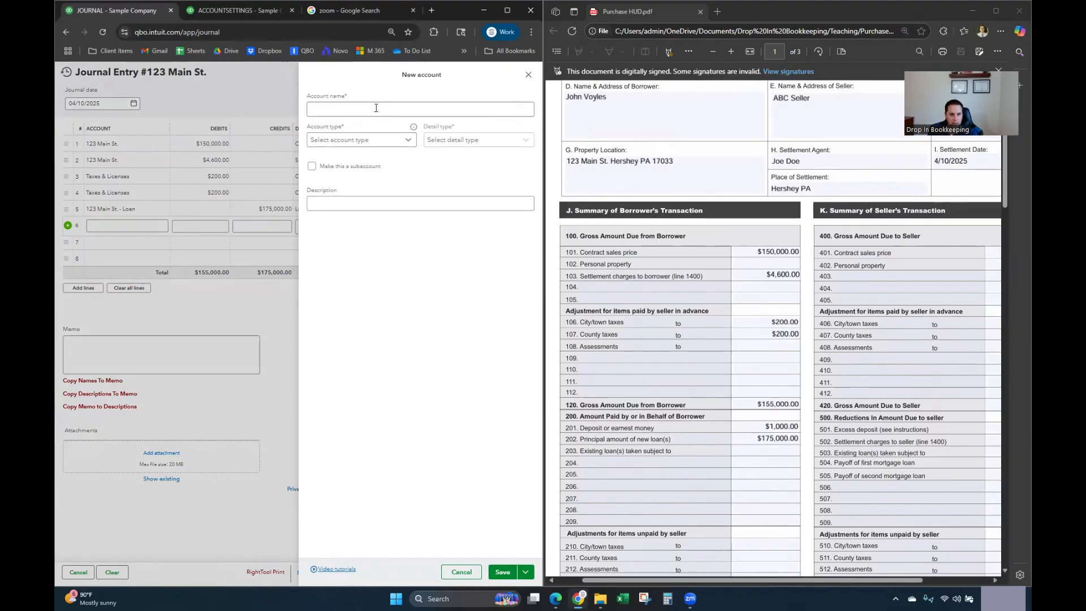
Step: Name the new account 'Earnest Money Deposit (EMD)'
type("EarEMD")
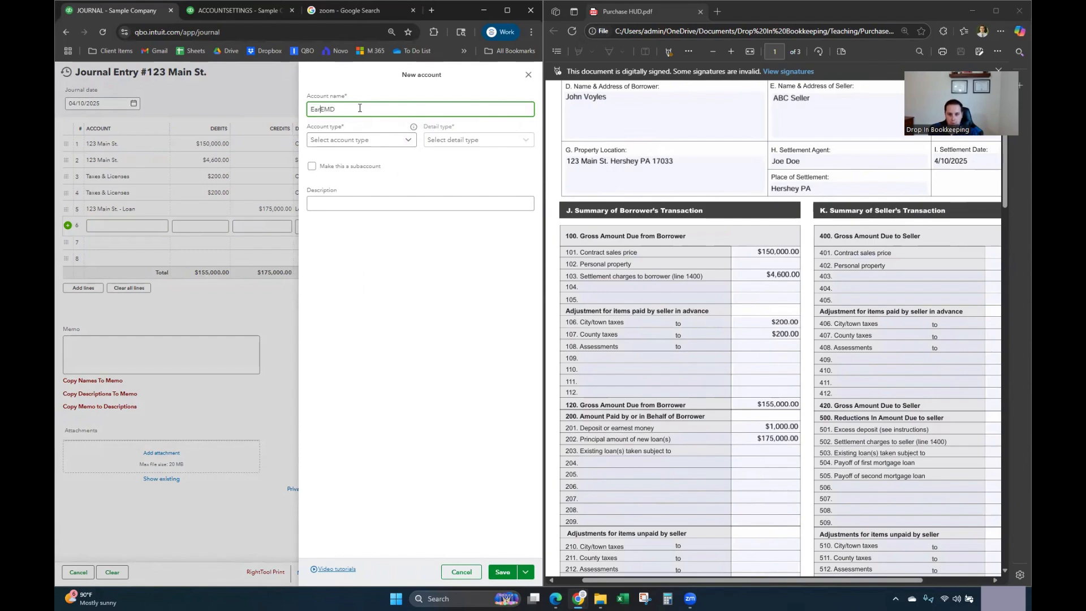
type("ey Deposit (")
left_click(406, 110)
type(")")
Step: Set both account type and detail type to Other Current Assets and save the account
left_click(385, 147)
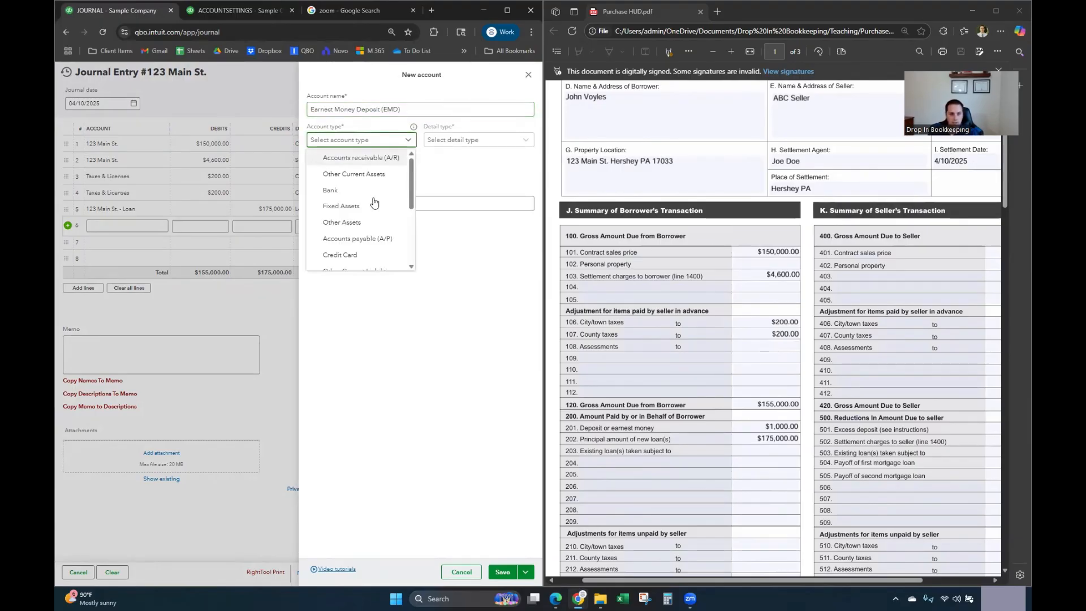
left_click(368, 224)
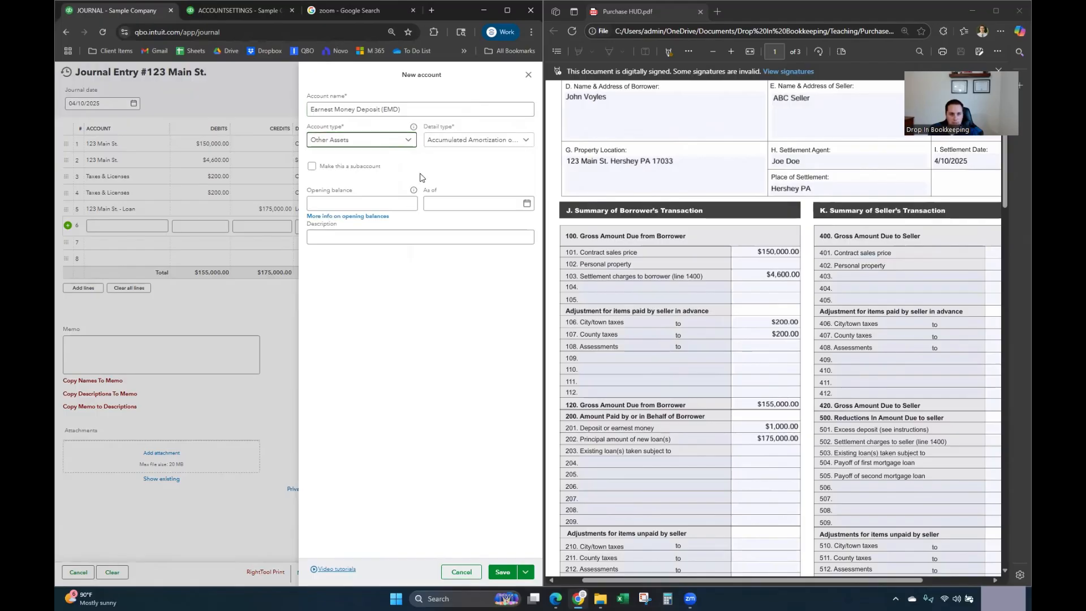
left_click(471, 140)
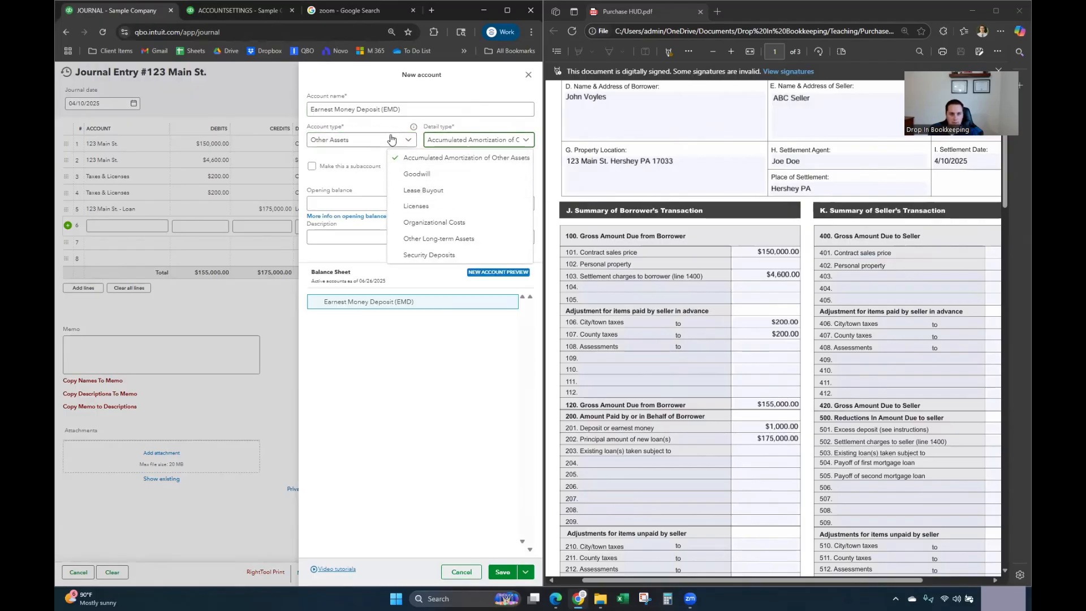
left_click(373, 140)
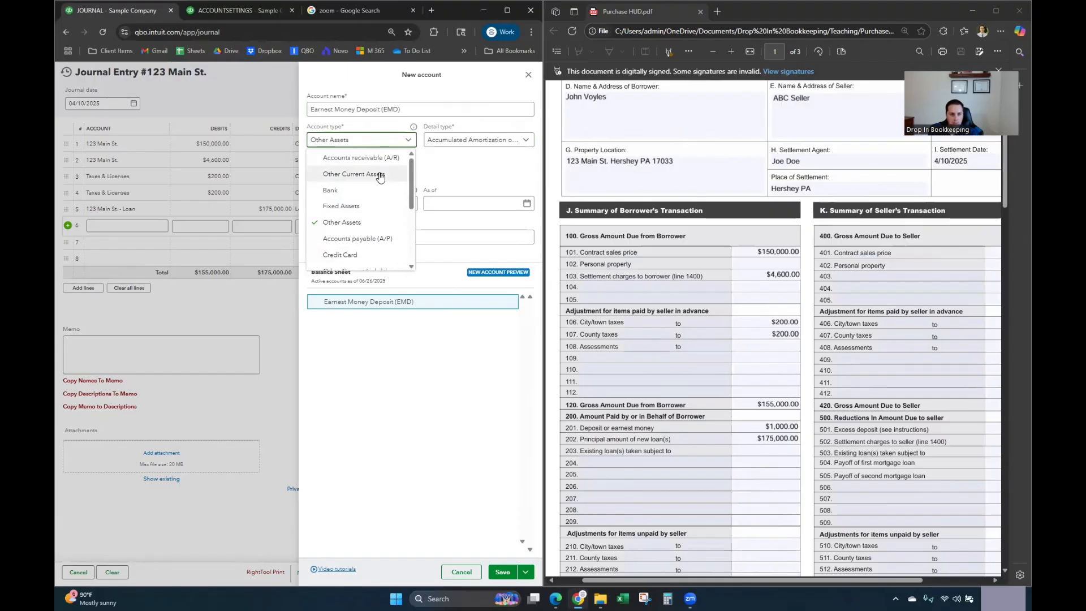
left_click(354, 173)
left_click(475, 142)
scroll(450, 212, "down", 1)
scroll(451, 212, "down", 2)
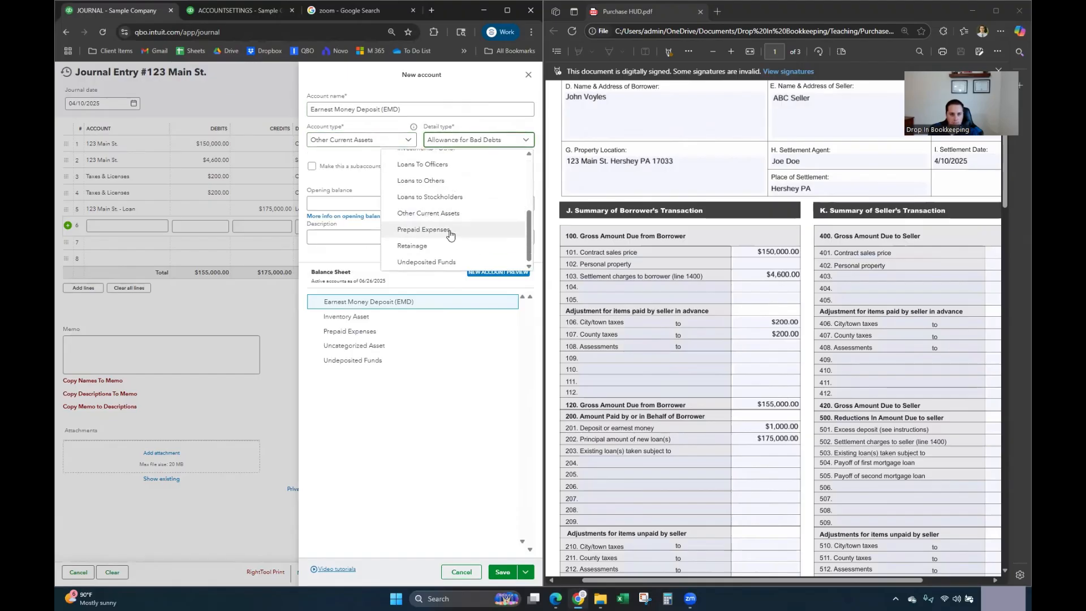
left_click(460, 217)
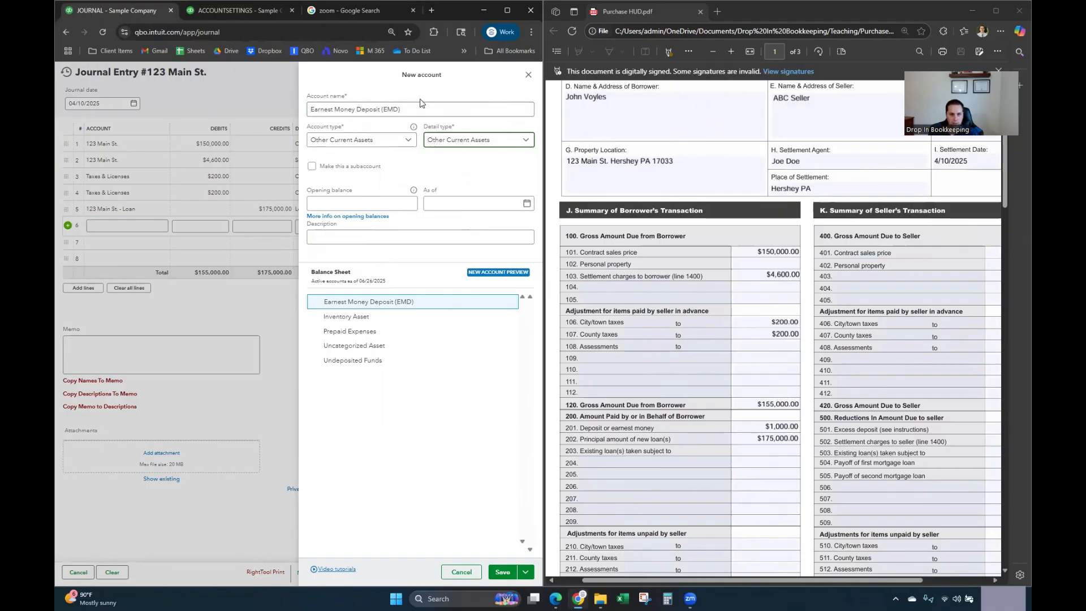
left_click(511, 575)
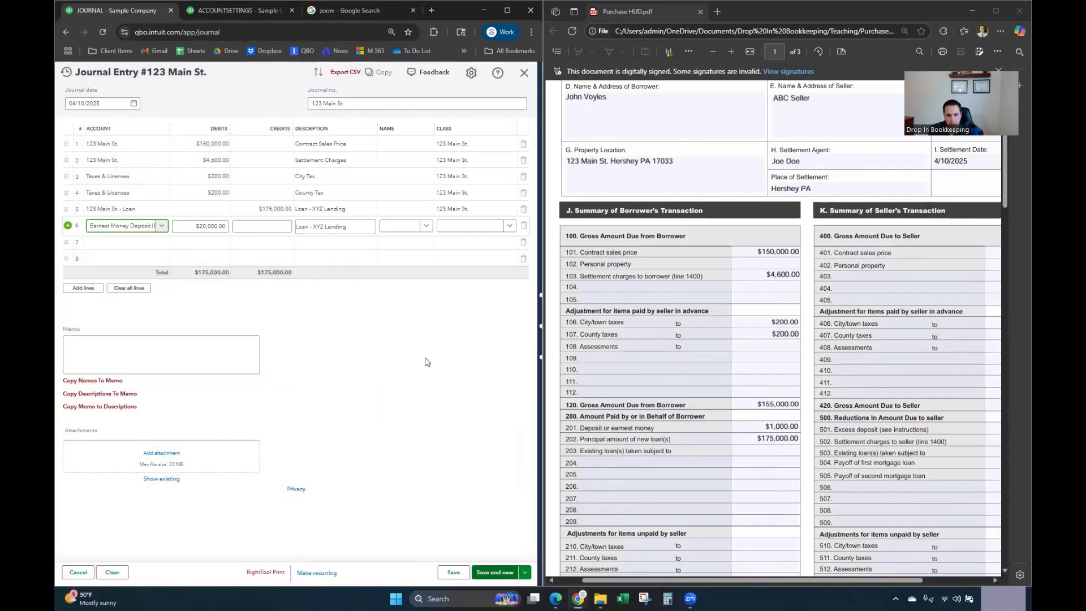
Step: Change line 6 from a $20,000.00 debit to a $1,000.00 credit
left_click(211, 227)
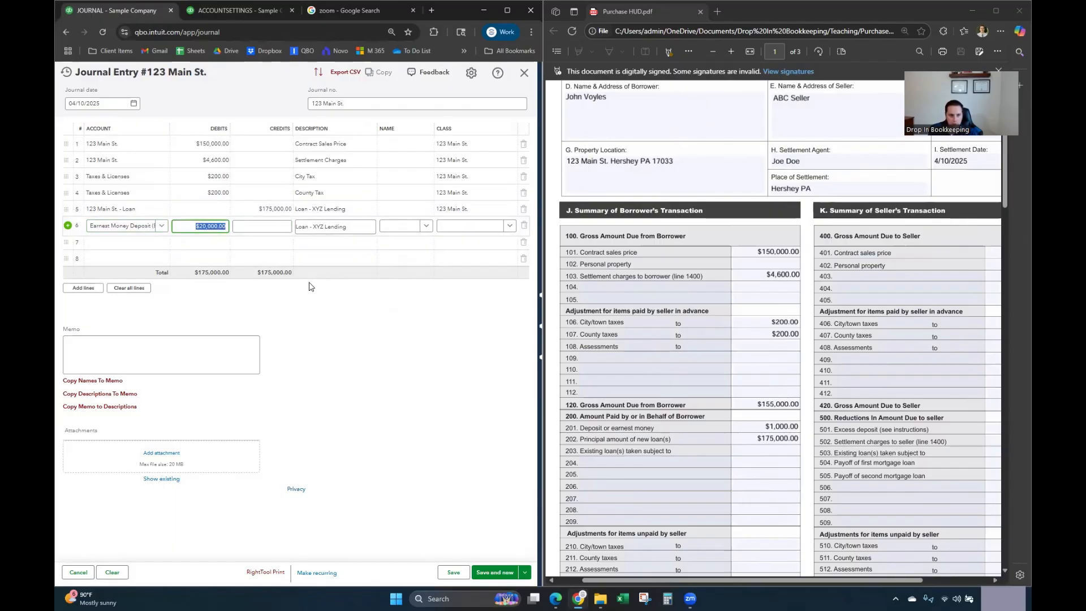
left_click(280, 227)
type("1,0")
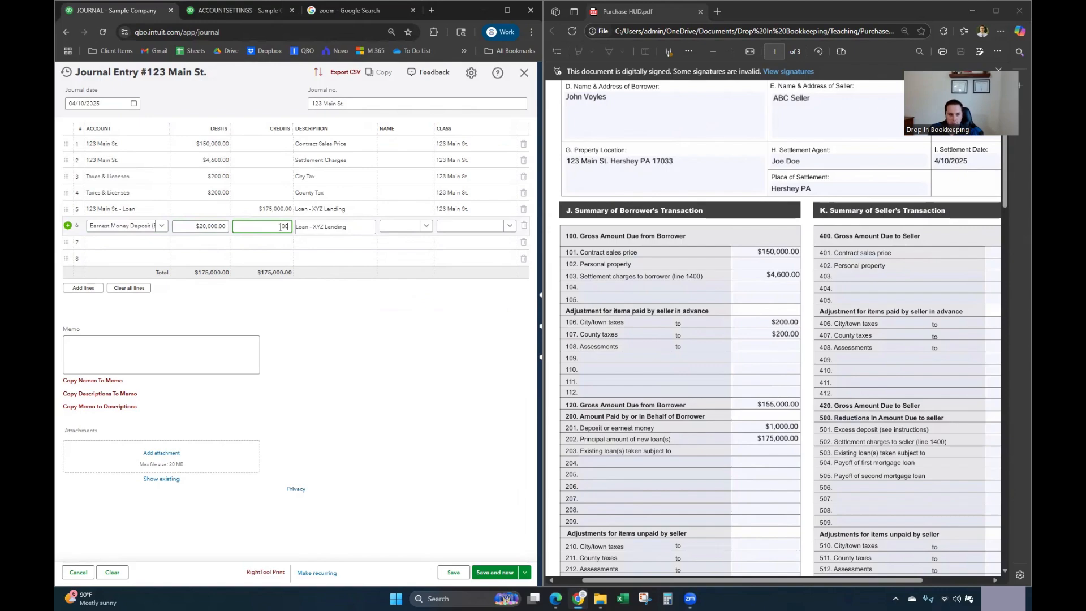
type("00")
key("Tab")
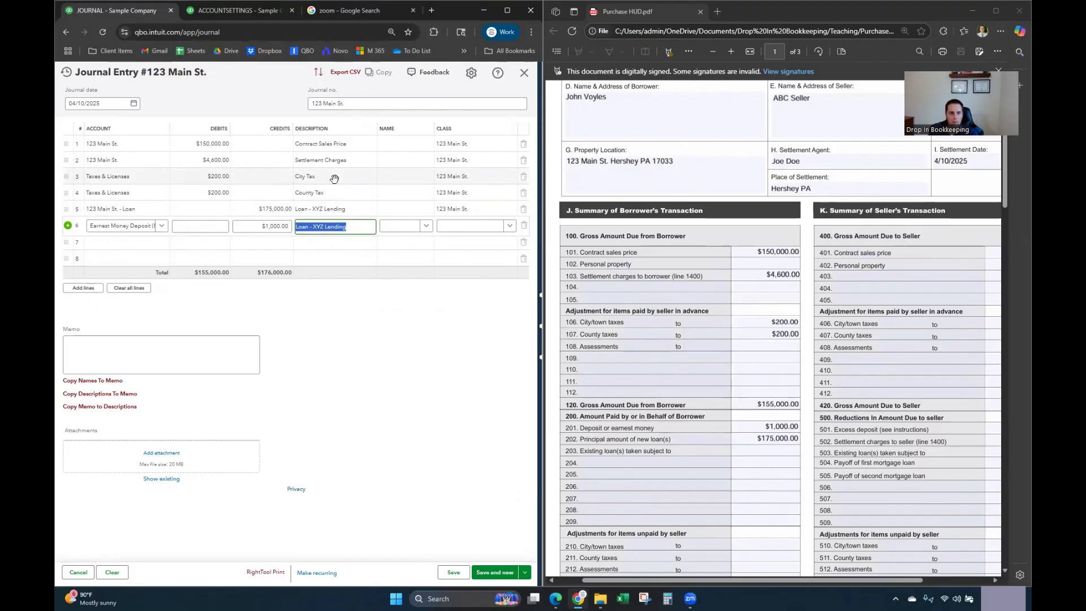
Step: Close the company settings and go to the Bank transactions page
left_click(212, 16)
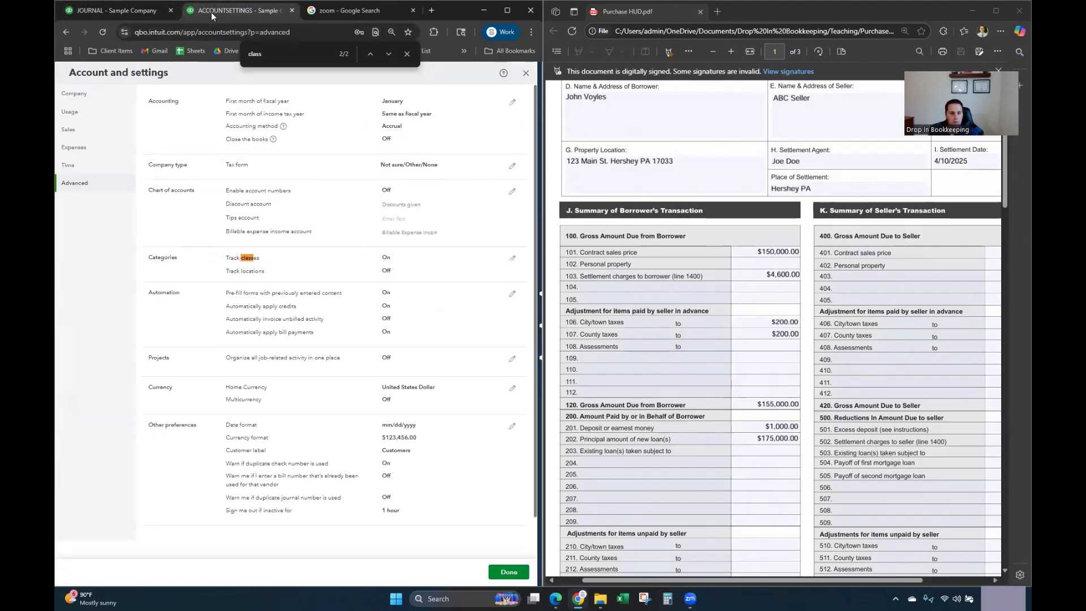
left_click(525, 73)
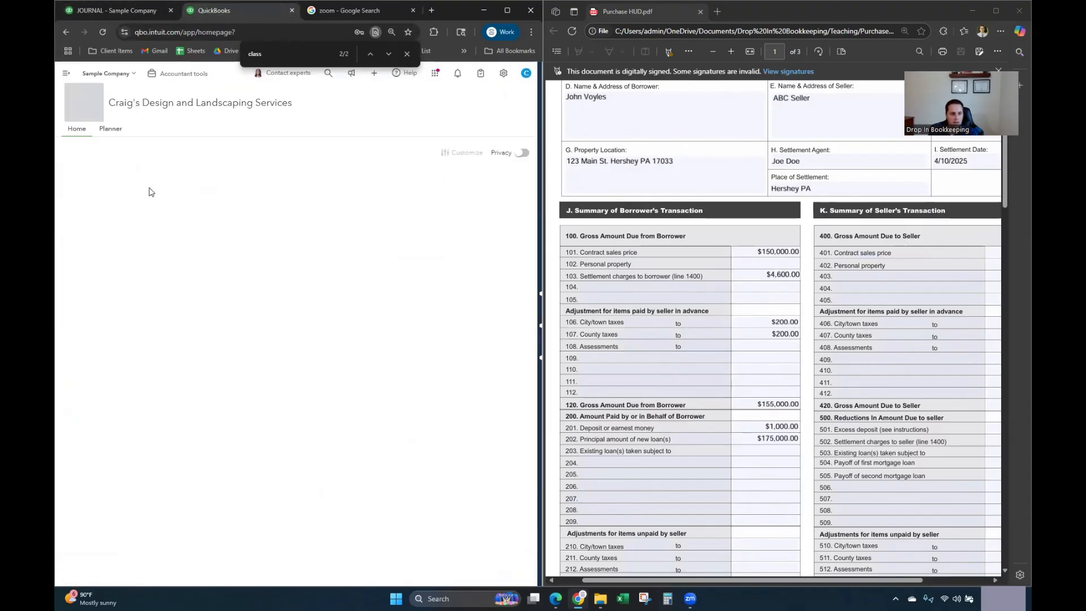
left_click(66, 73)
mouse_move(99, 216)
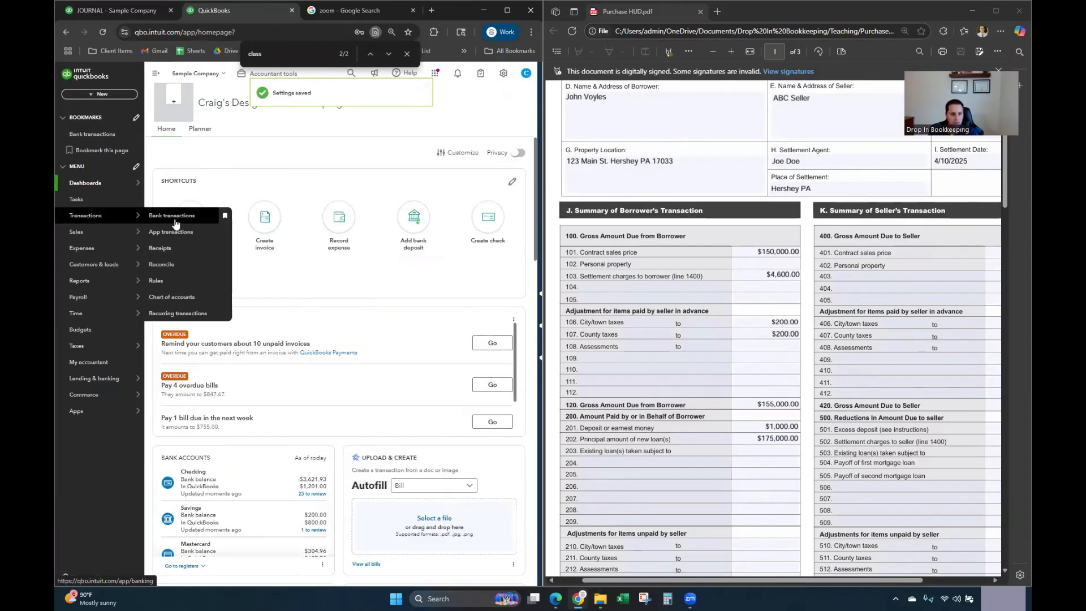
left_click(173, 219)
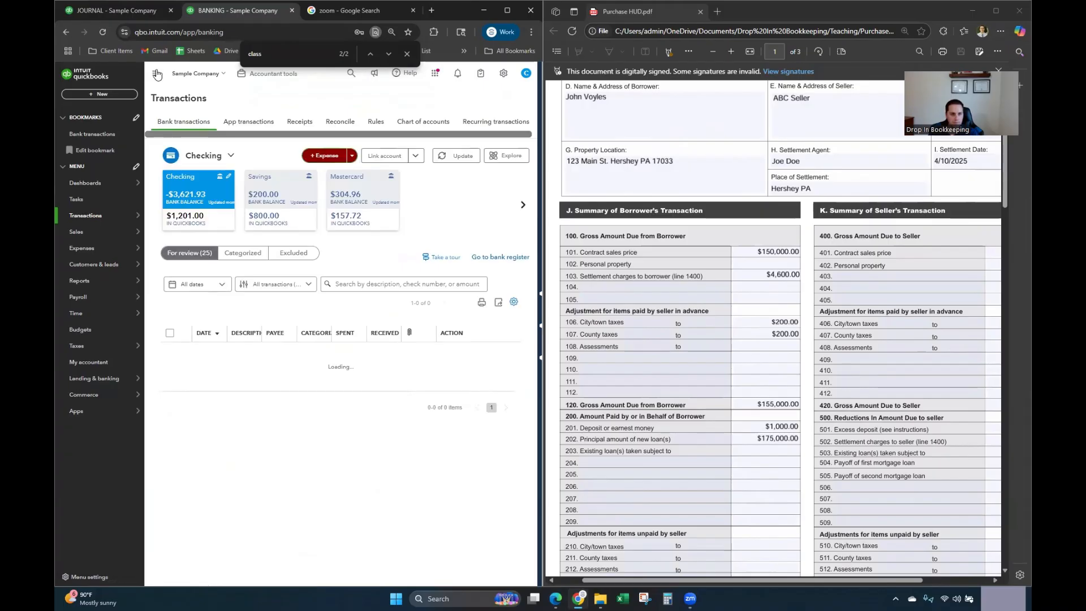
Step: Expand the 06/25/2025 A Rental $1,200.00 expense for categorizing
left_click(441, 253)
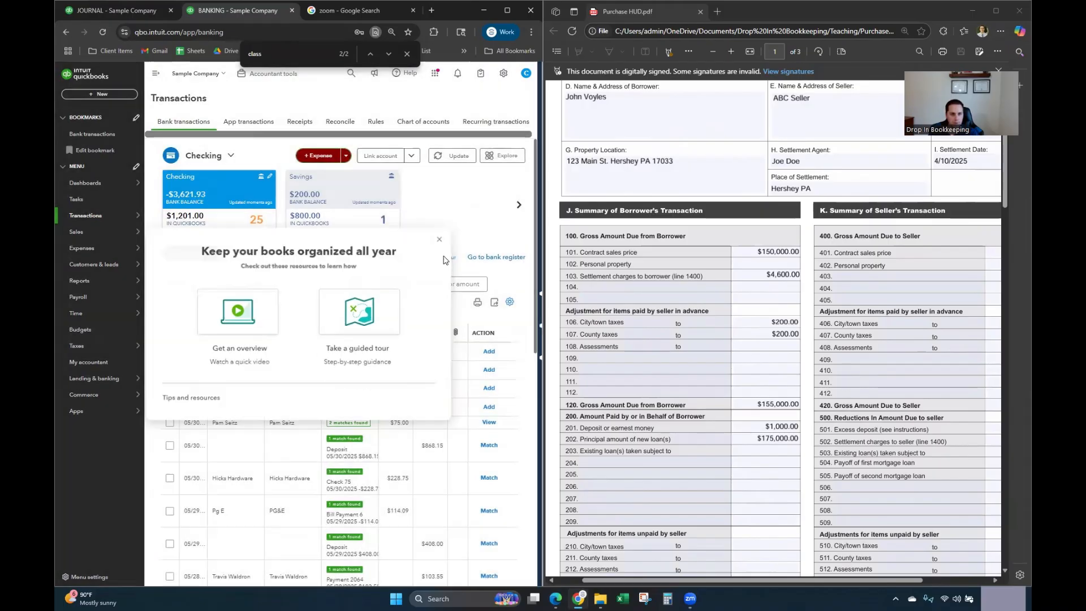
left_click(153, 79)
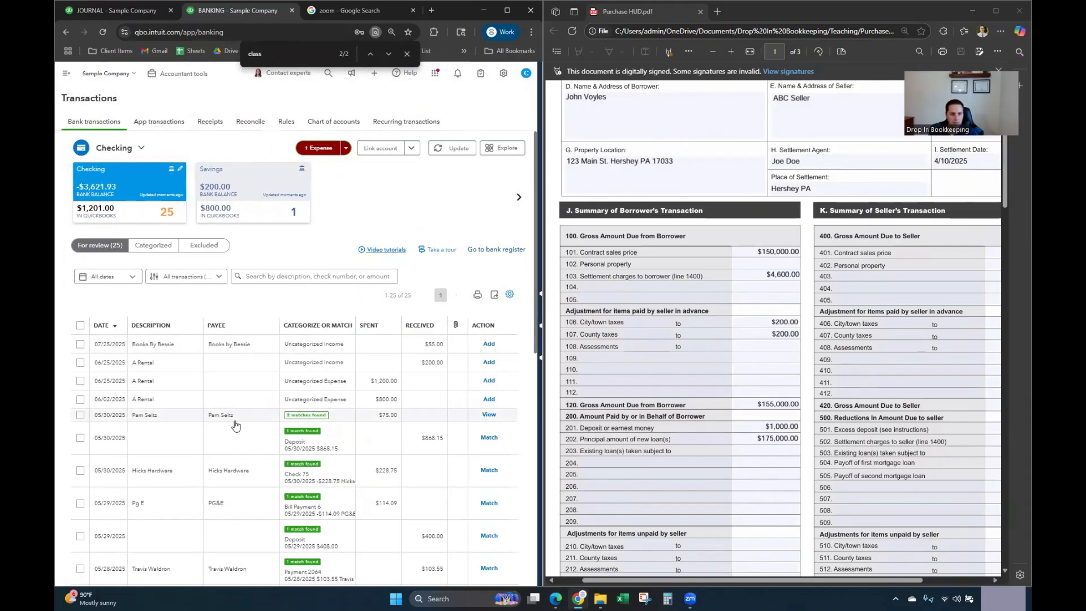
scroll(245, 414, "down", 2)
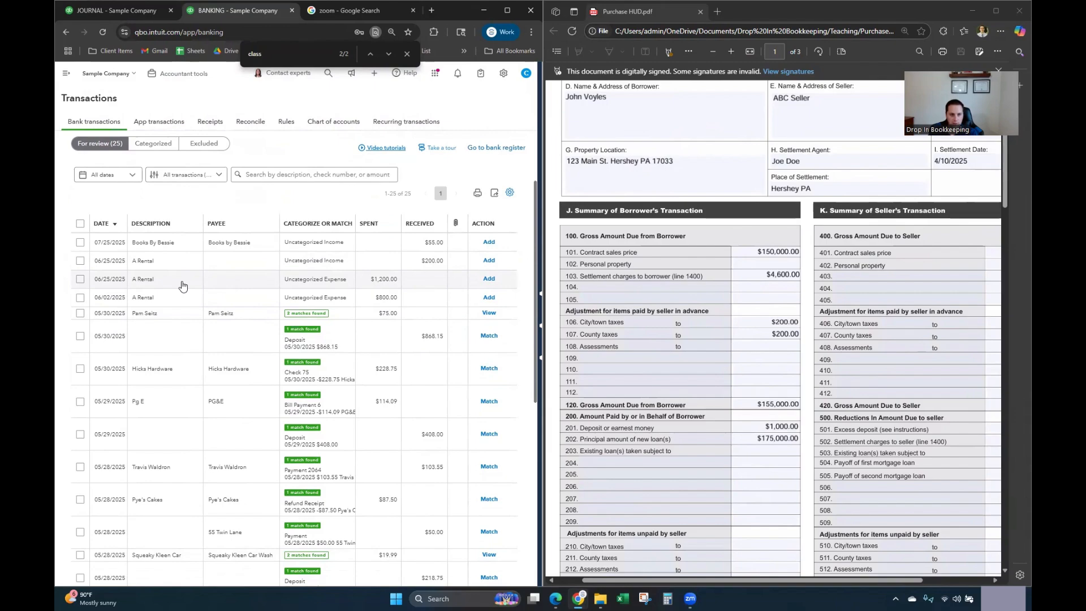
left_click(156, 285)
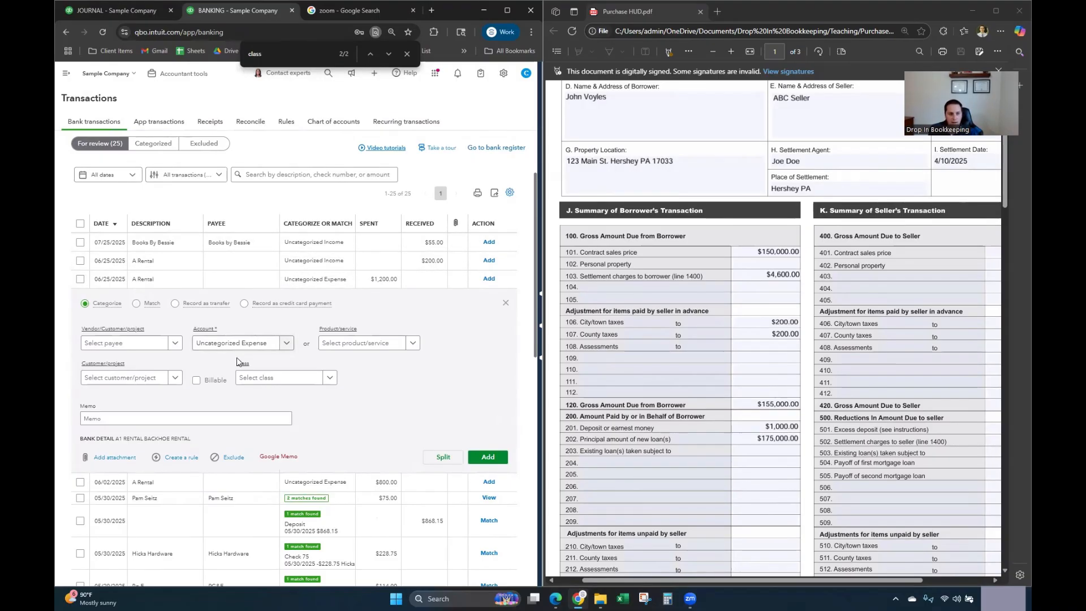
Step: Categorize the A Rental expense to Earnest Money Deposit (EMD), class 123 Main St., then return to the journal
left_click(214, 346)
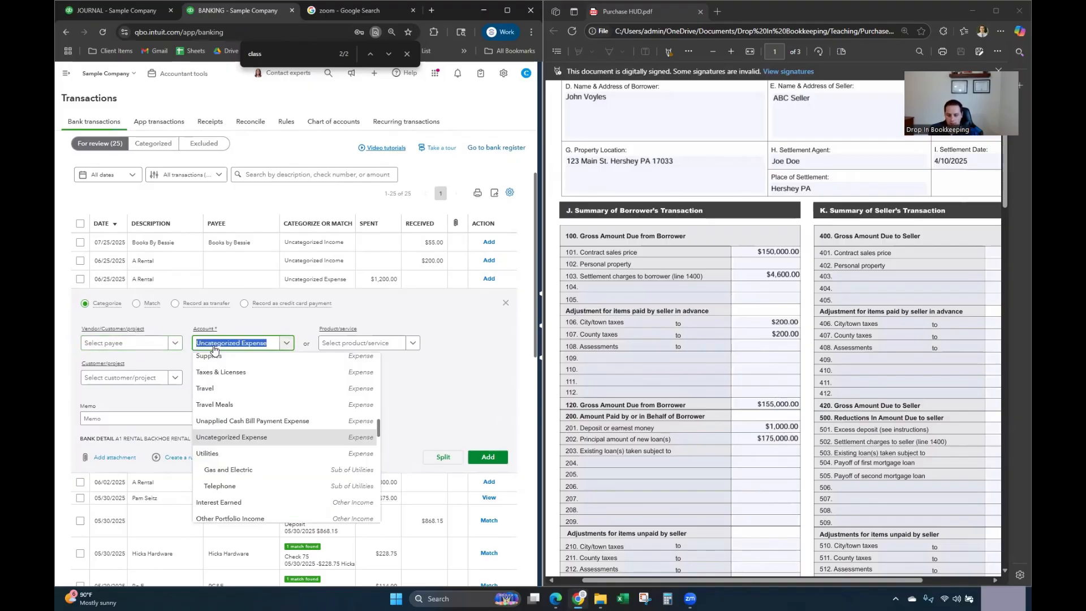
type("EMD")
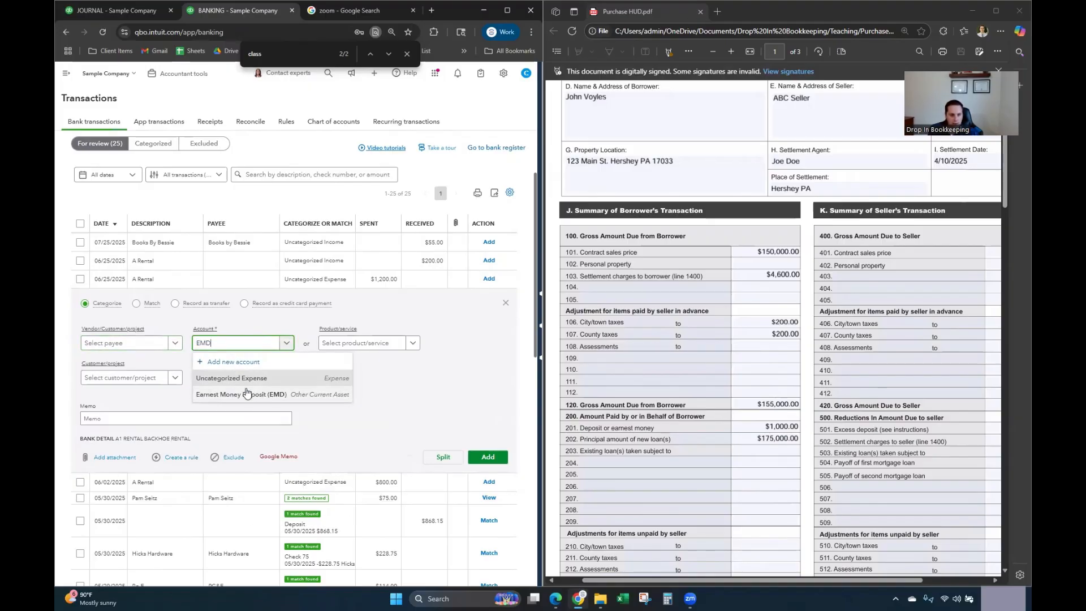
left_click(247, 394)
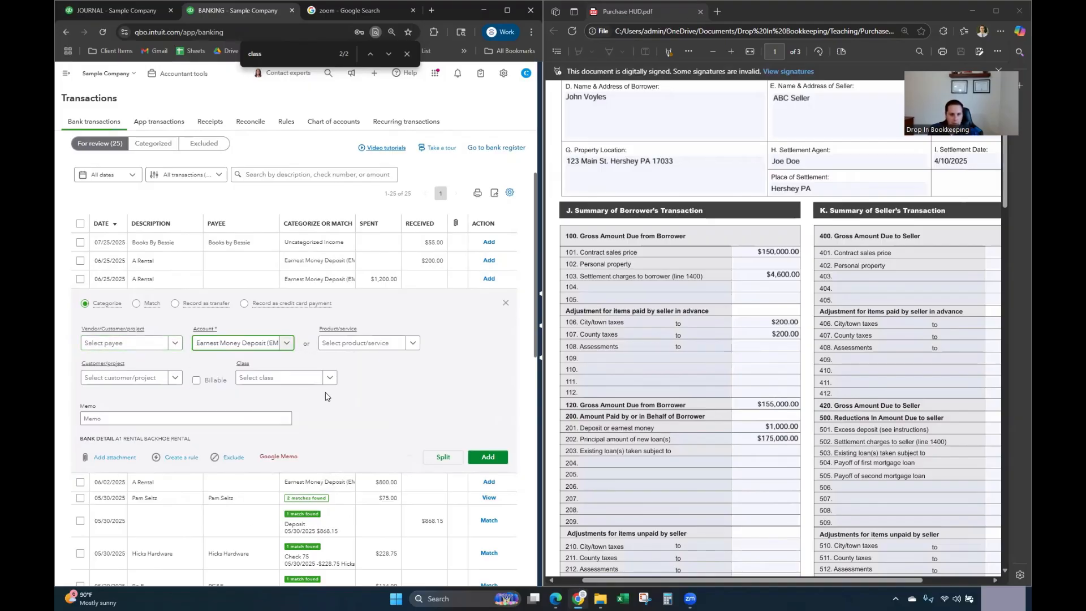
left_click(294, 385)
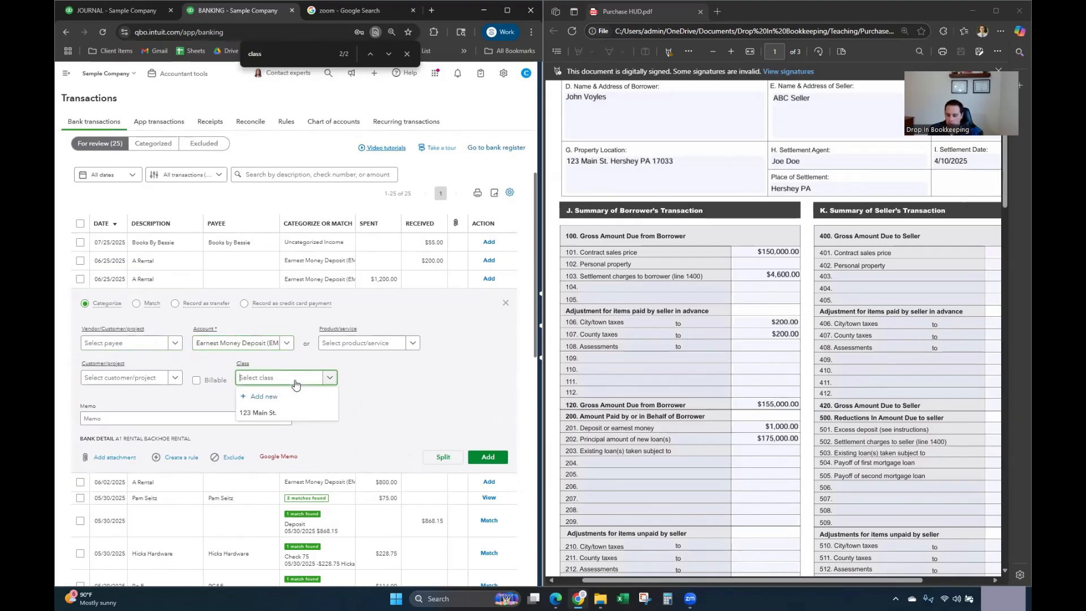
left_click(296, 413)
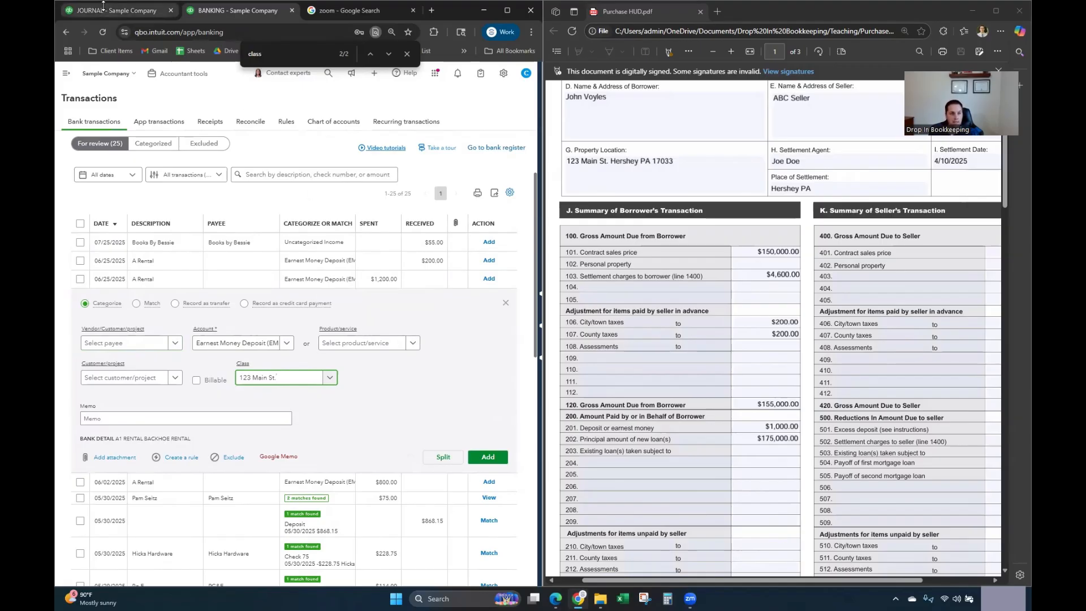
left_click(107, 10)
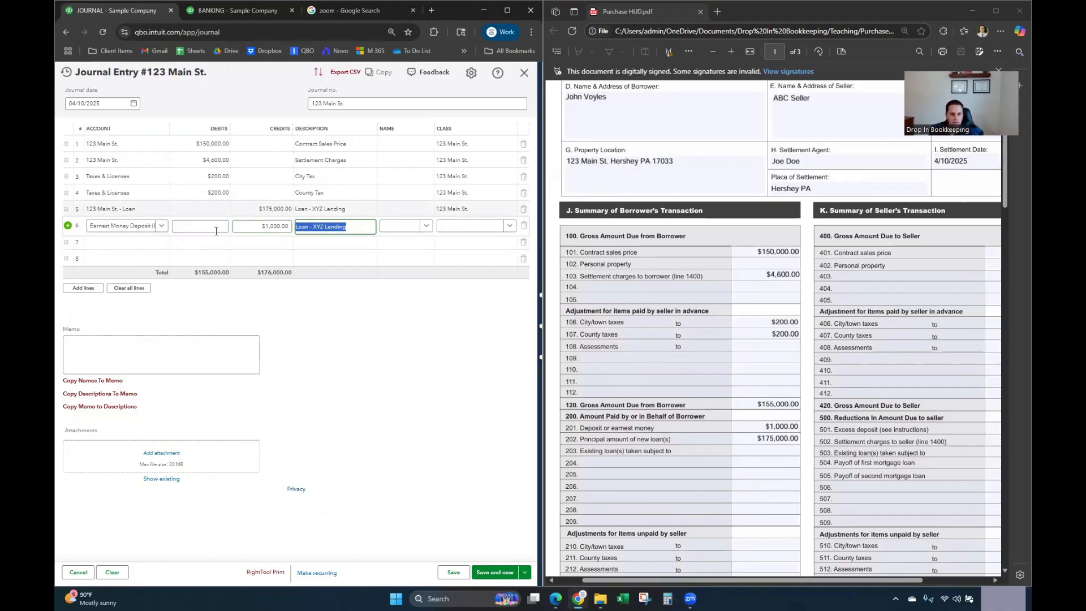
Step: Assign class 123 Main St. to the EMD line
left_click(442, 227)
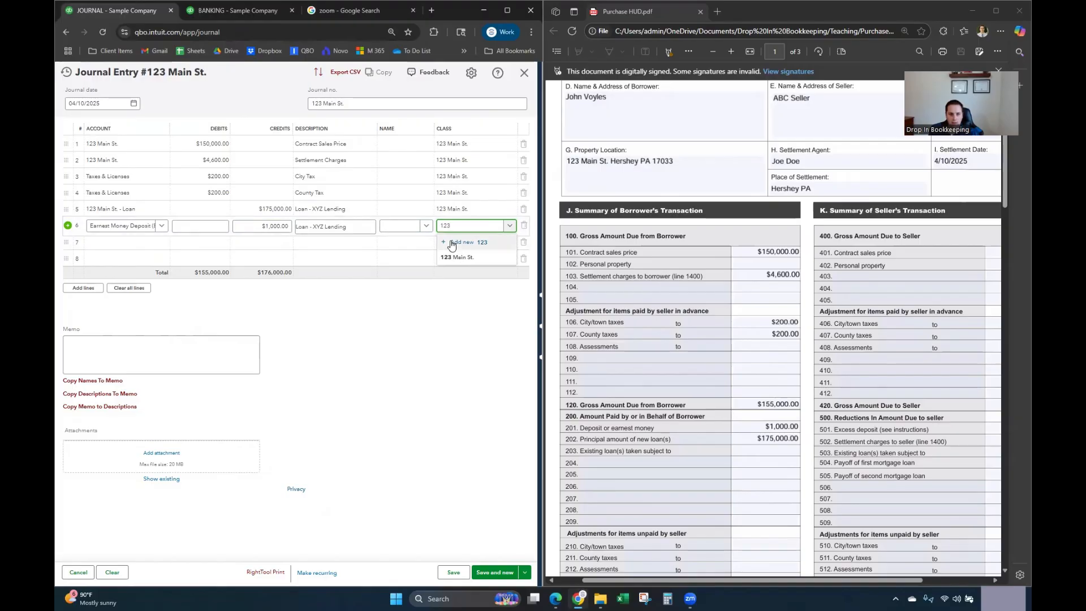
left_click(457, 257)
left_click(427, 330)
scroll(743, 367, "down", 3)
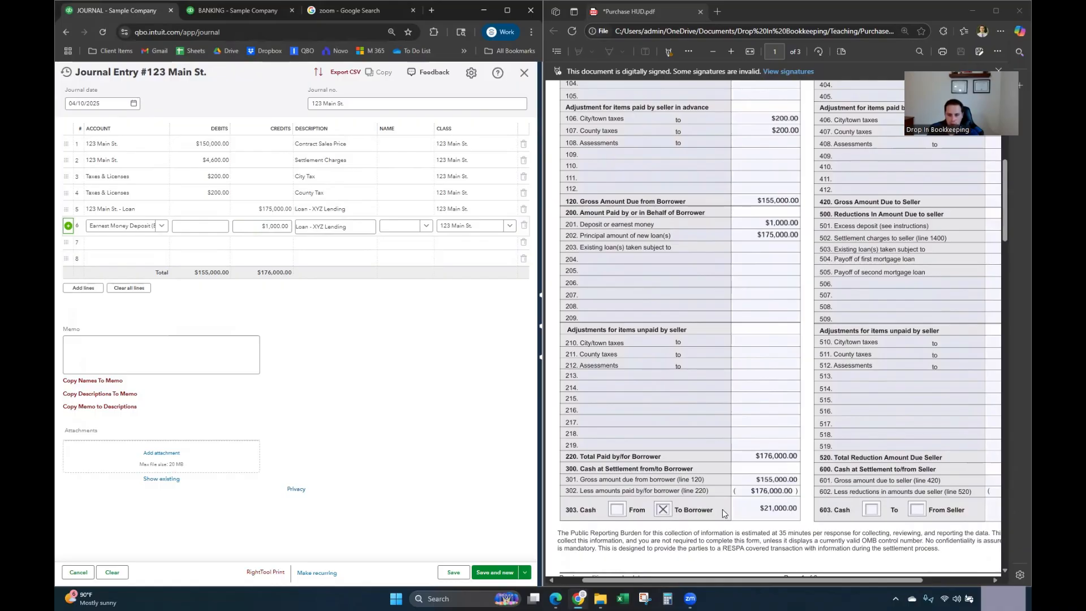
Step: Add line 7 debiting Checking $21,000.00 for Cash at Closing
left_click(133, 242)
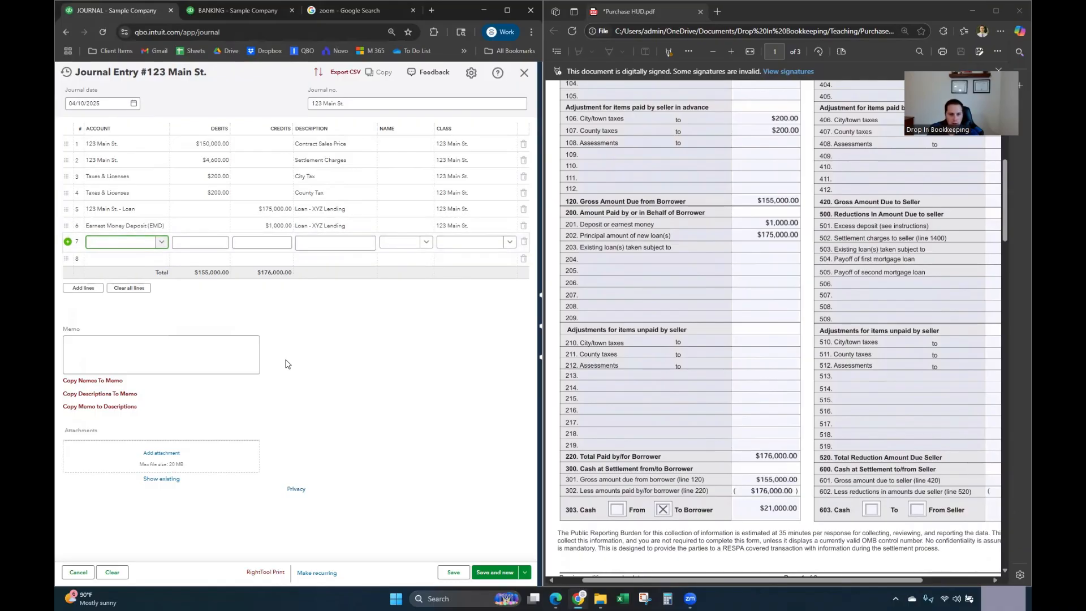
left_click(160, 243)
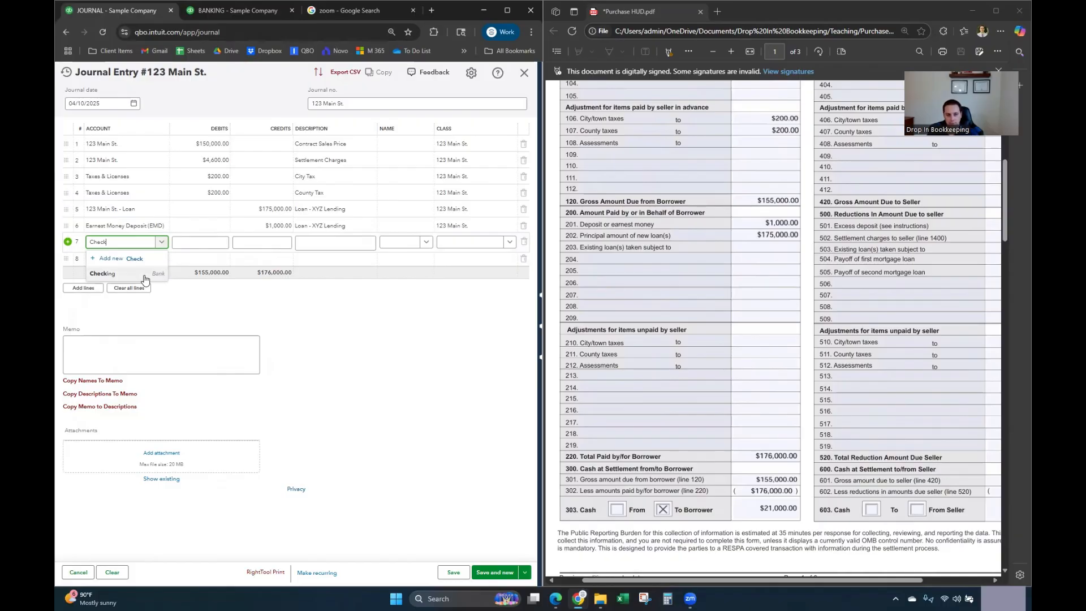
left_click(143, 277)
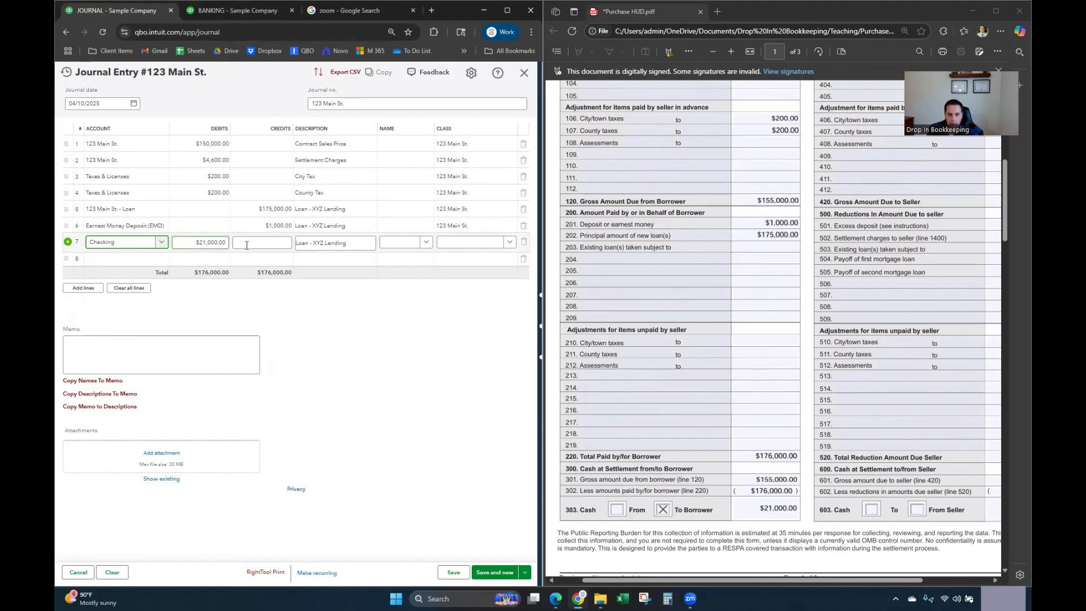
left_click(342, 248)
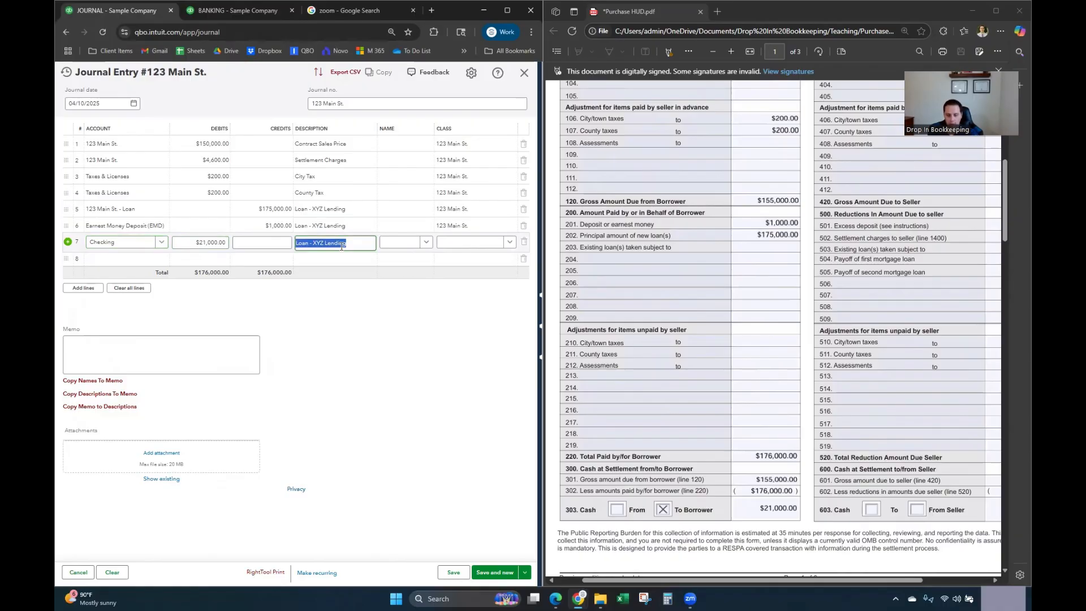
type("Cash at C")
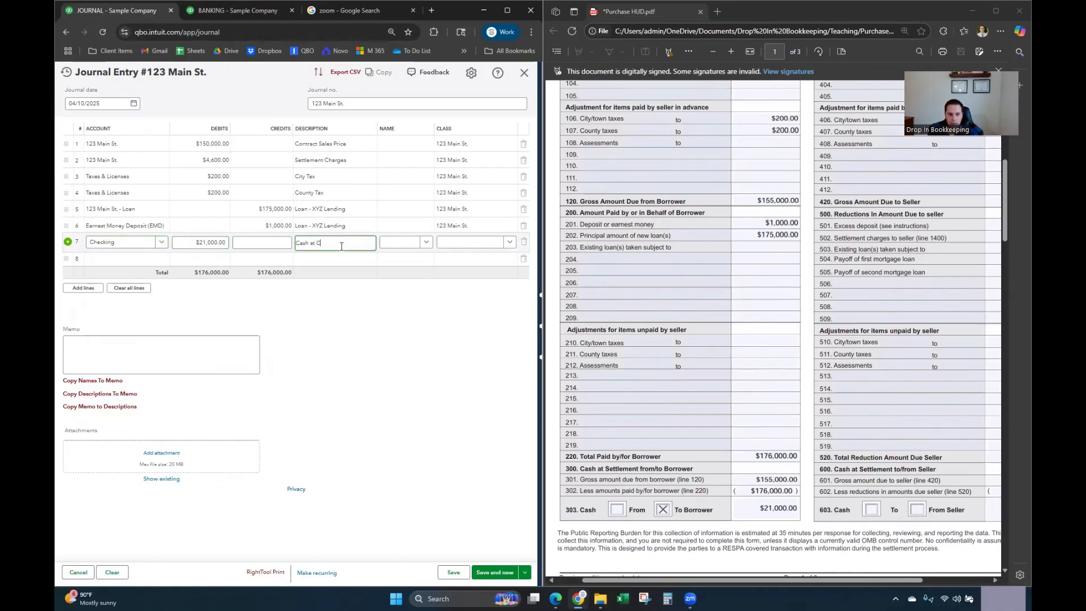
key("BackSpace")
key("BackSpace")
Step: Give the EMD line the description 'EMD' and class the Checking line to 123 Main St
left_click(344, 226)
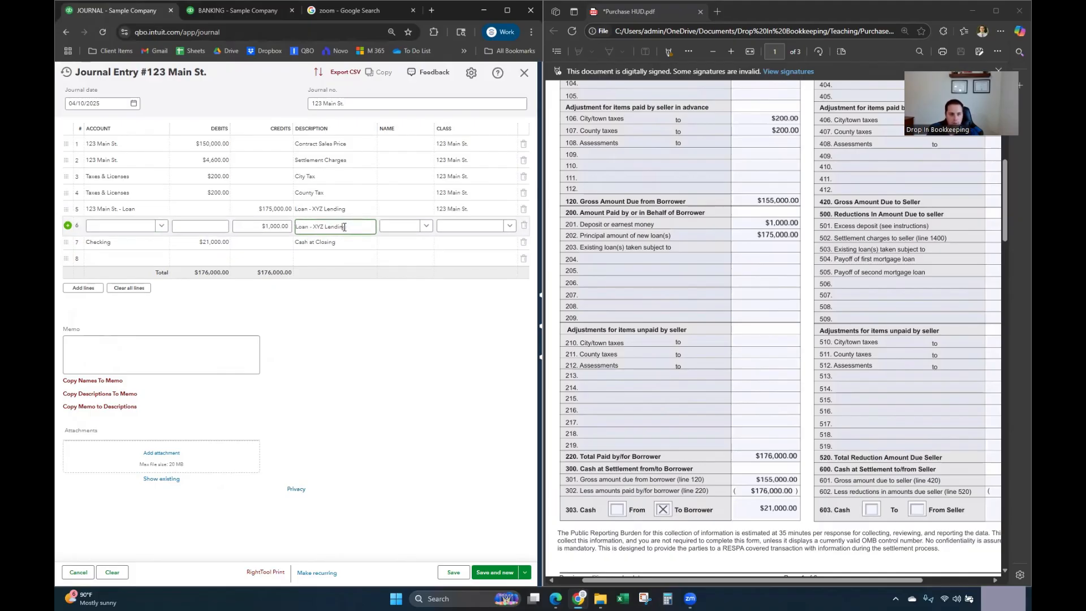
type("EMD")
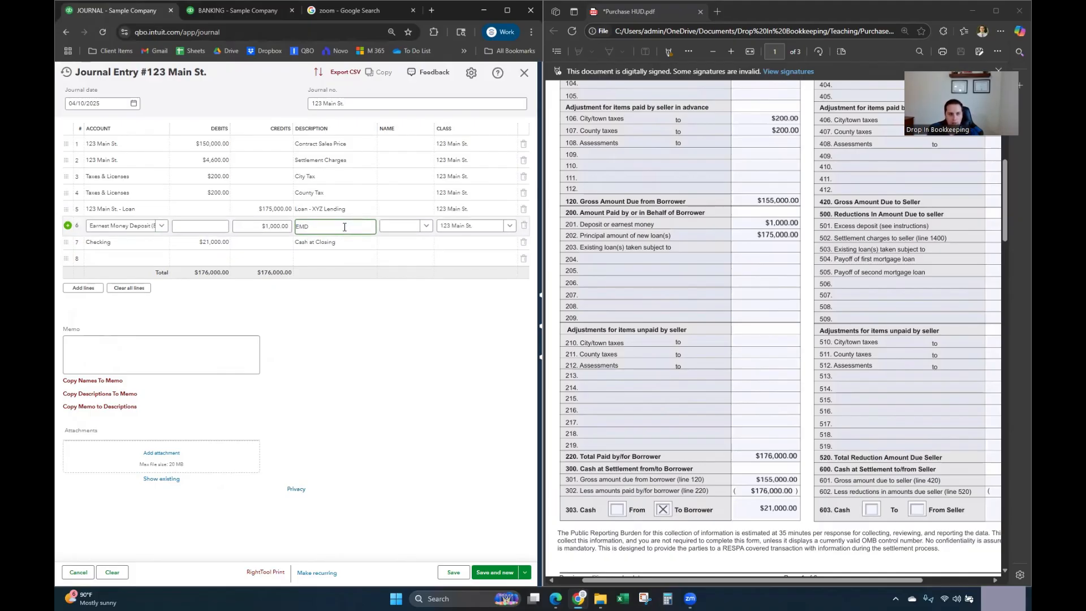
left_click(485, 244)
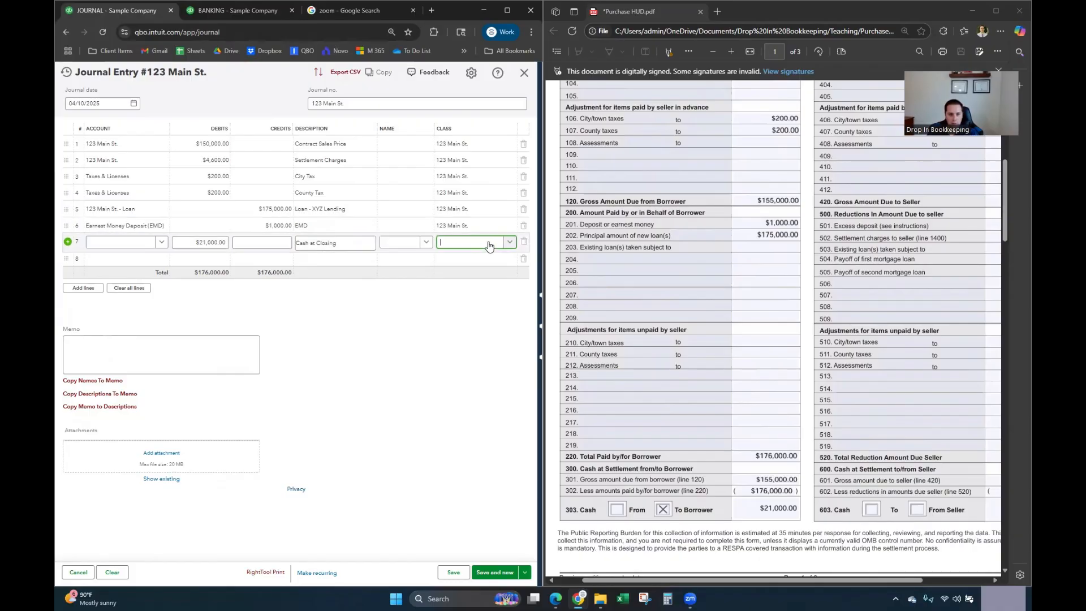
type("123")
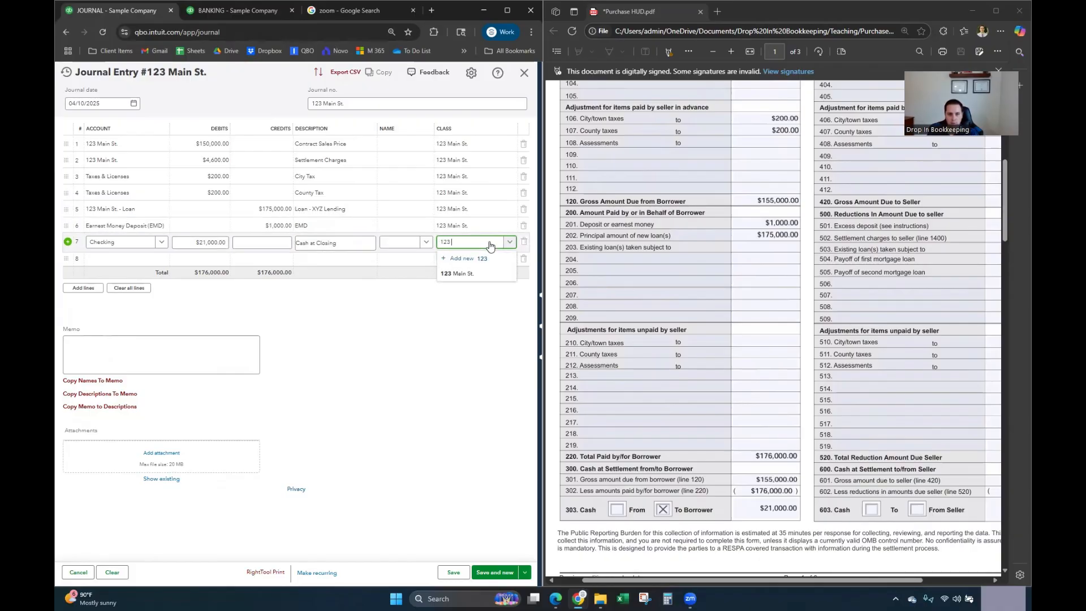
left_click(495, 275)
left_click(478, 316)
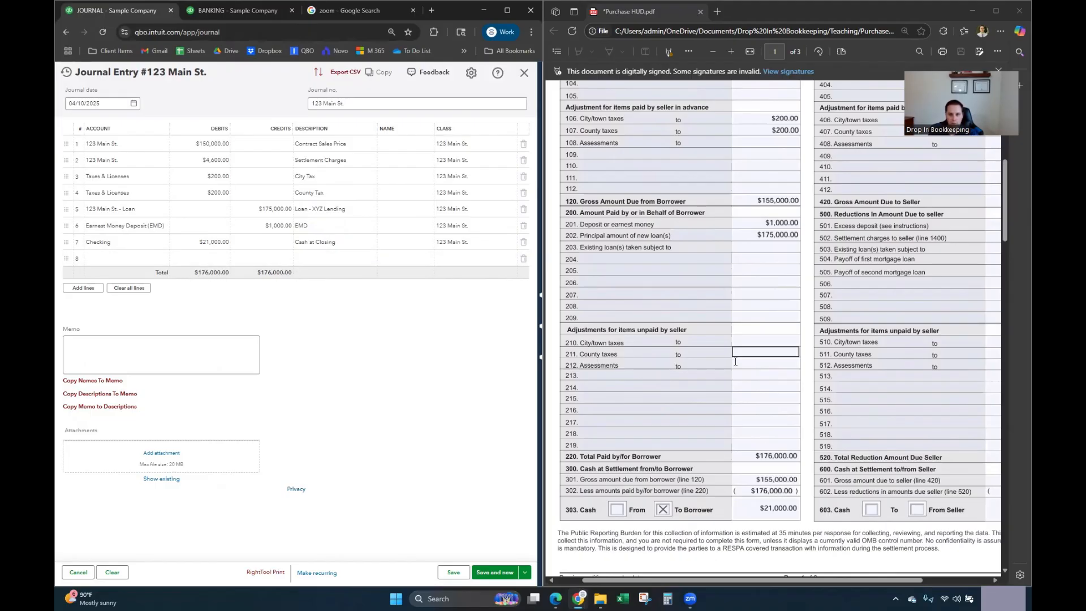
scroll(751, 373, "up", 2)
scroll(751, 376, "down", 2)
scroll(751, 376, "up", 2)
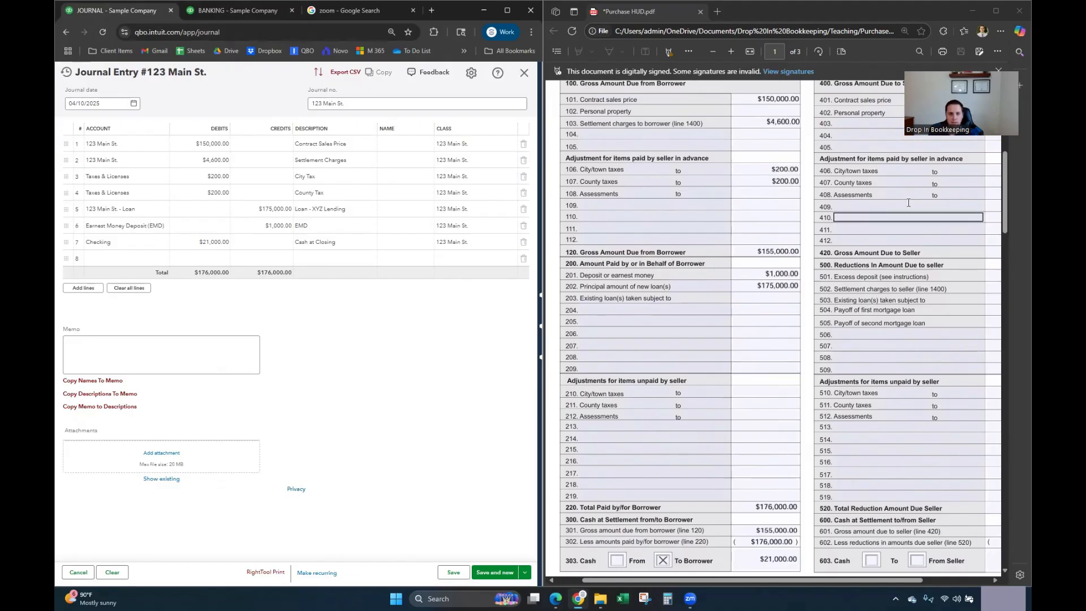